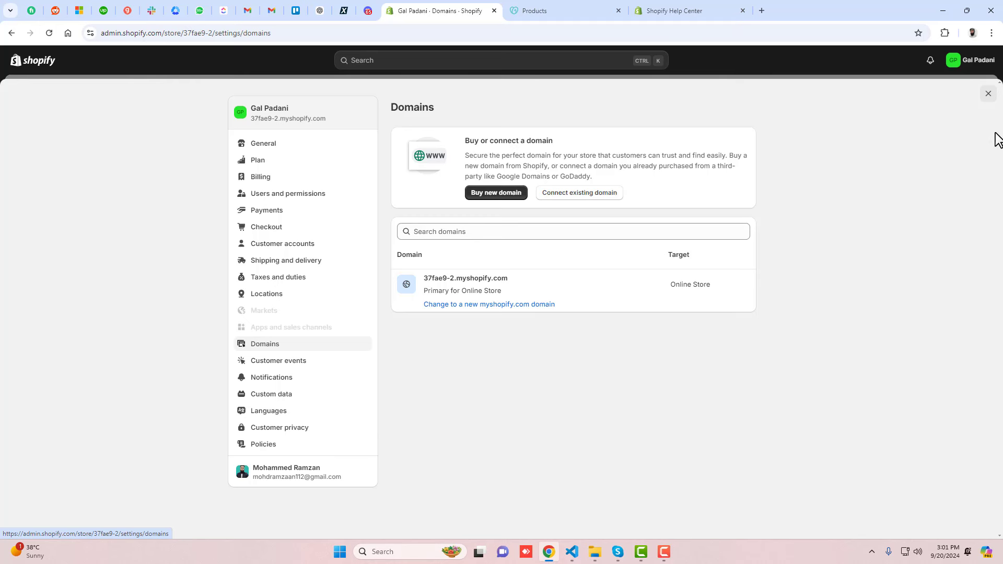
# - Go to Settings > Domains, where only the myshopify.com domain is listed as primary
pyautogui.click(988, 94)
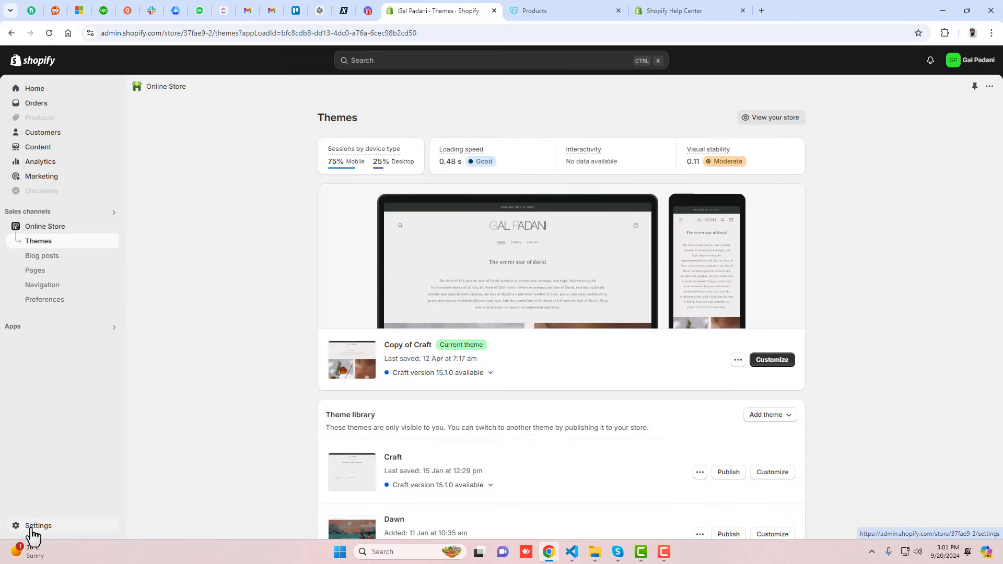
pyautogui.click(39, 528)
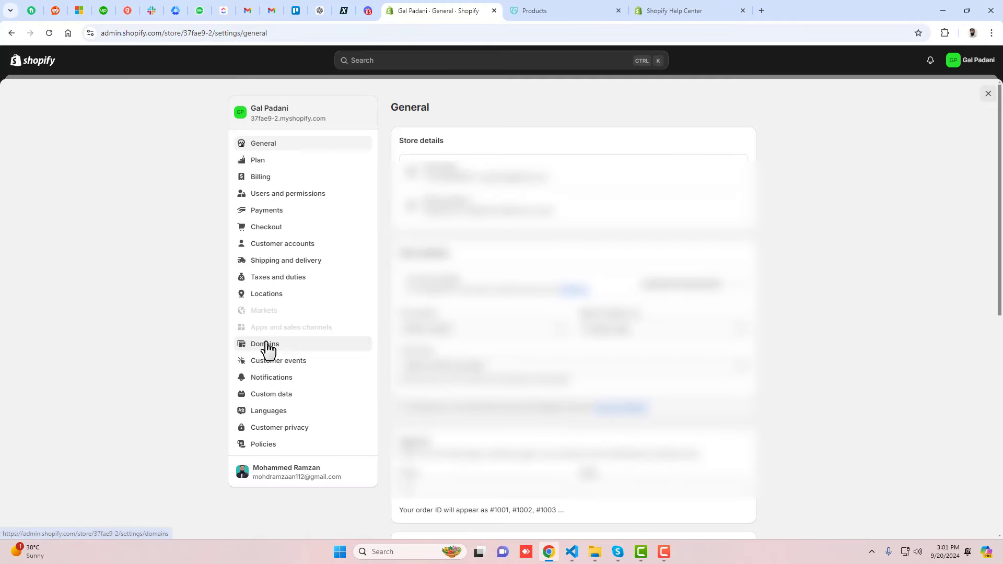
pyautogui.click(309, 347)
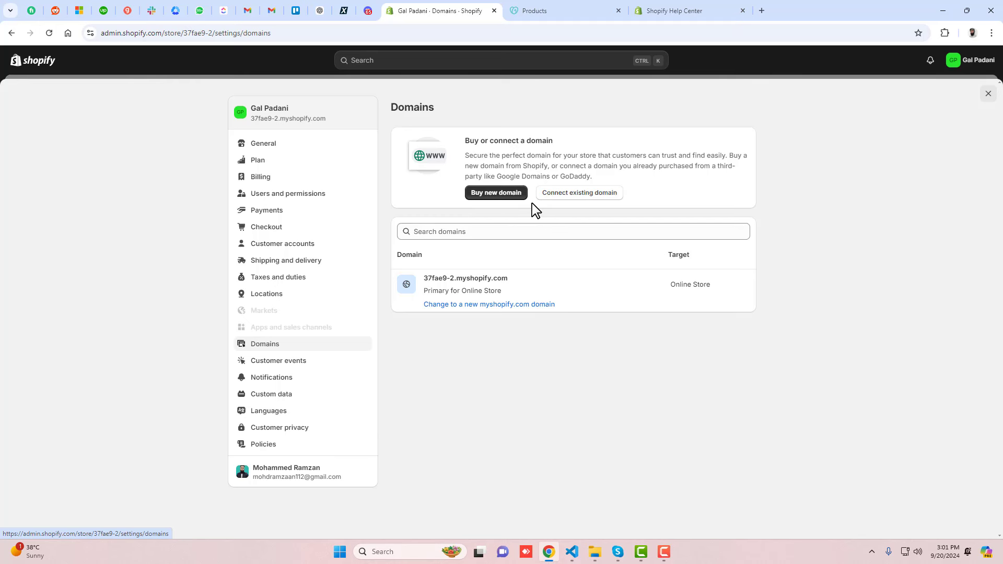
# - Start connecting an existing domain, then open gpadani.com's DNS records in GoDaddy and copy the domain name
pyautogui.click(560, 197)
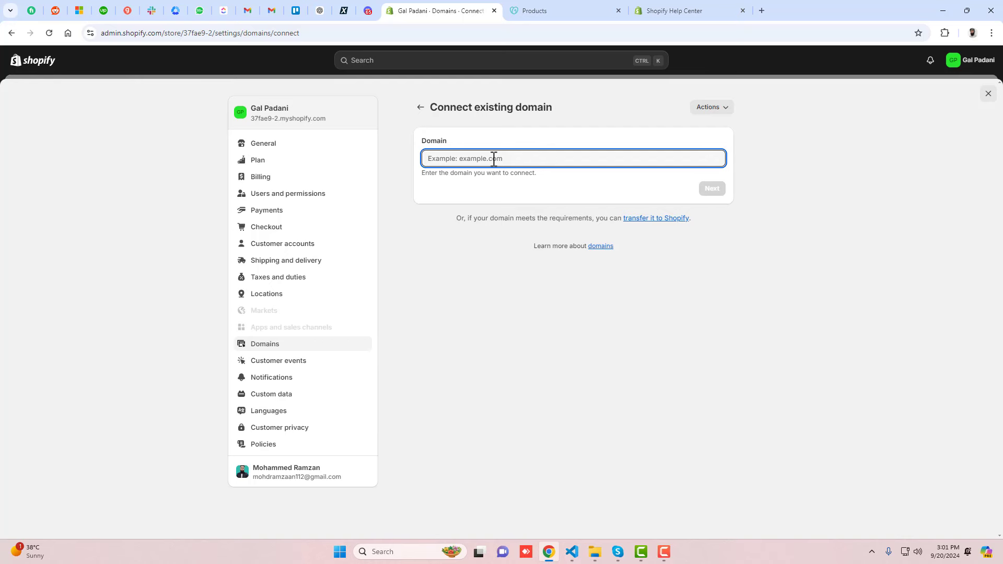
pyautogui.click(538, 10)
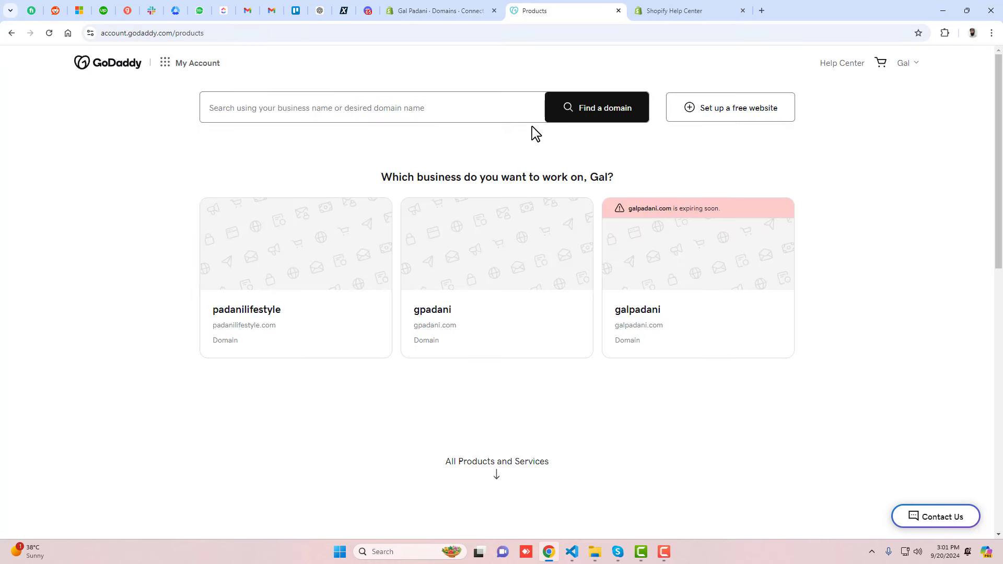
pyautogui.click(436, 317)
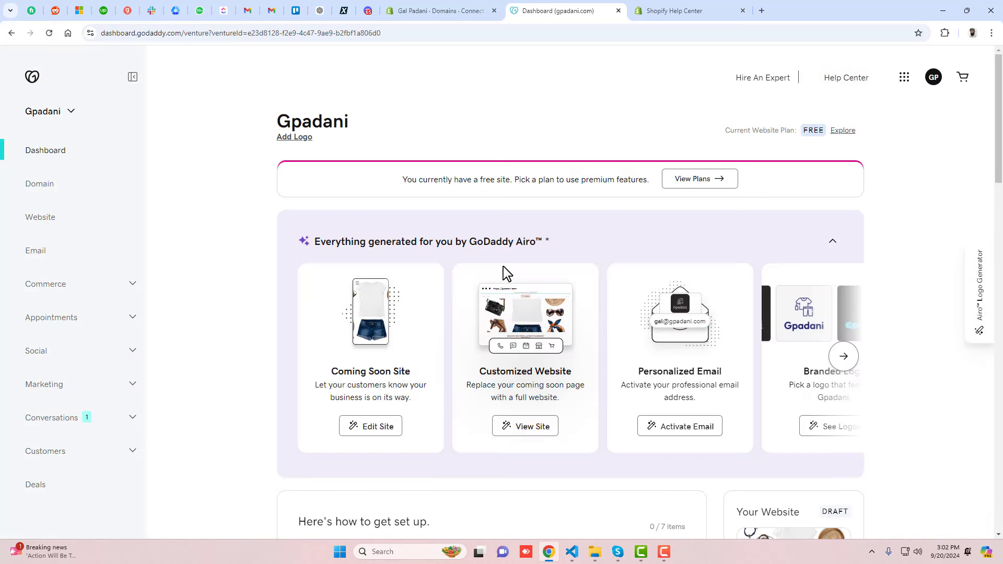
pyautogui.click(51, 186)
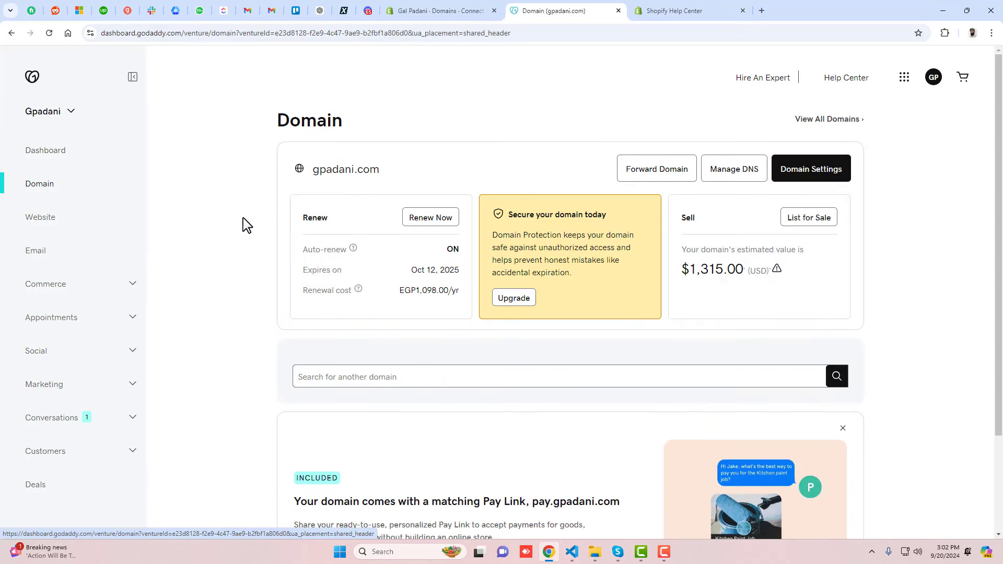
pyautogui.click(739, 175)
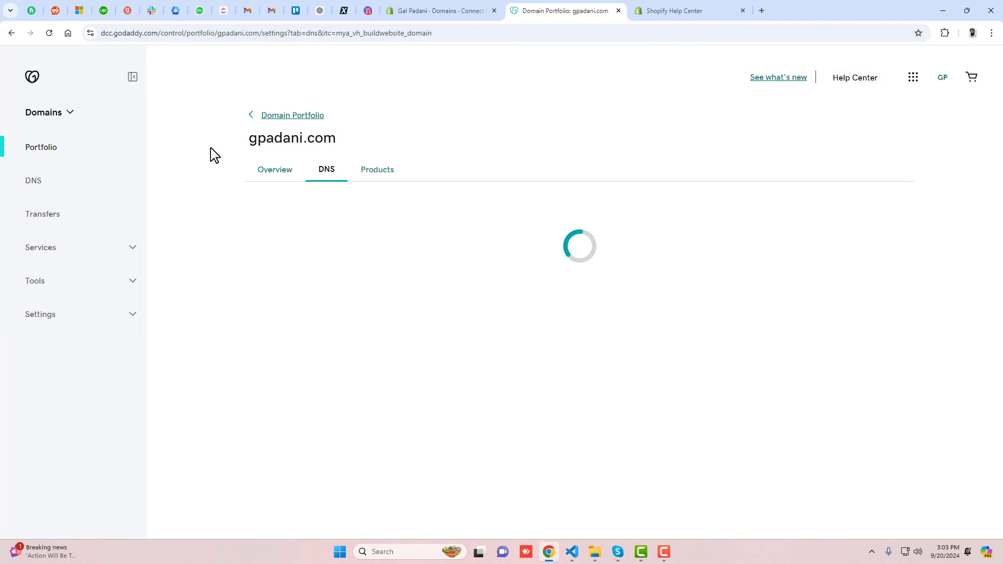
pyautogui.moveTo(252, 146); pyautogui.dragTo(331, 145)
pyautogui.hotkey('ctrl', 'c')
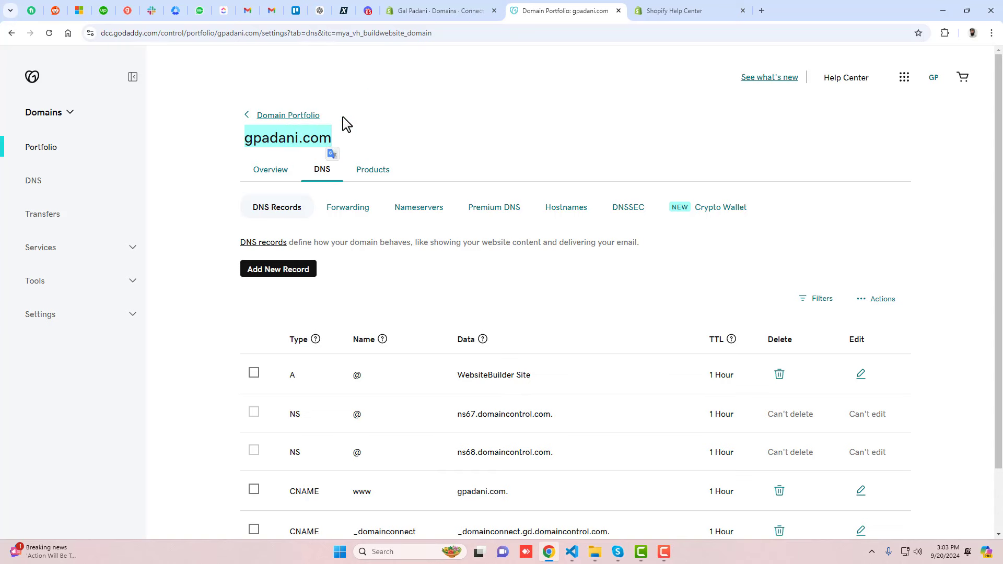
# - Submit gpadani.com in Shopify's Connect existing domain form, then return to GoDaddy's DNS records
pyautogui.click(454, 16)
pyautogui.hotkey('ctrl', 'v')
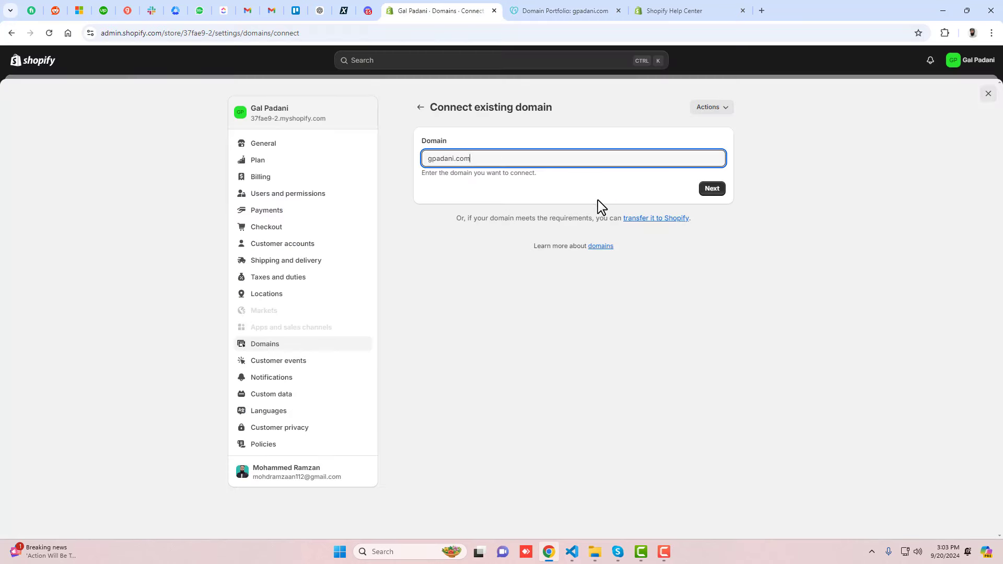
pyautogui.click(712, 188)
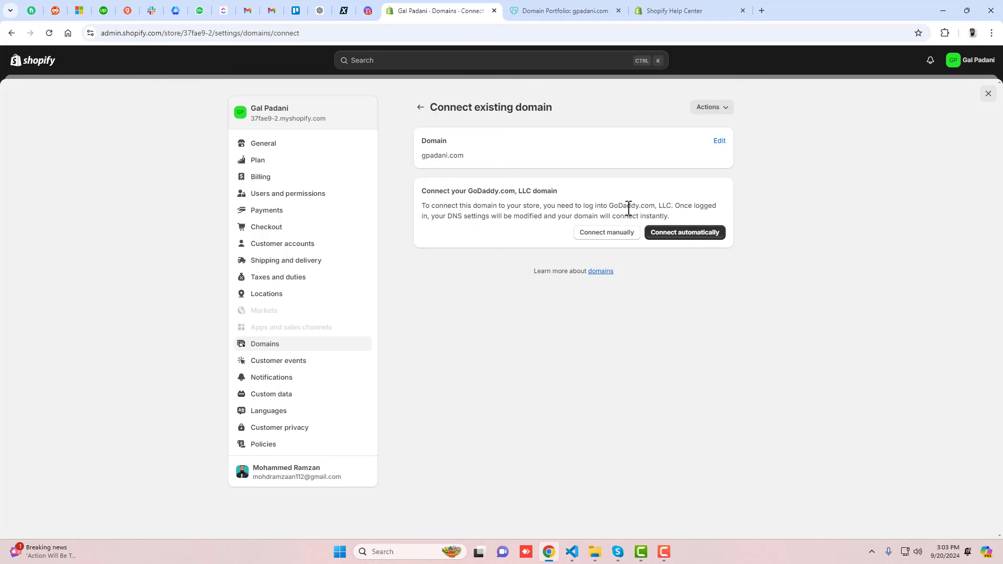
pyautogui.click(577, 10)
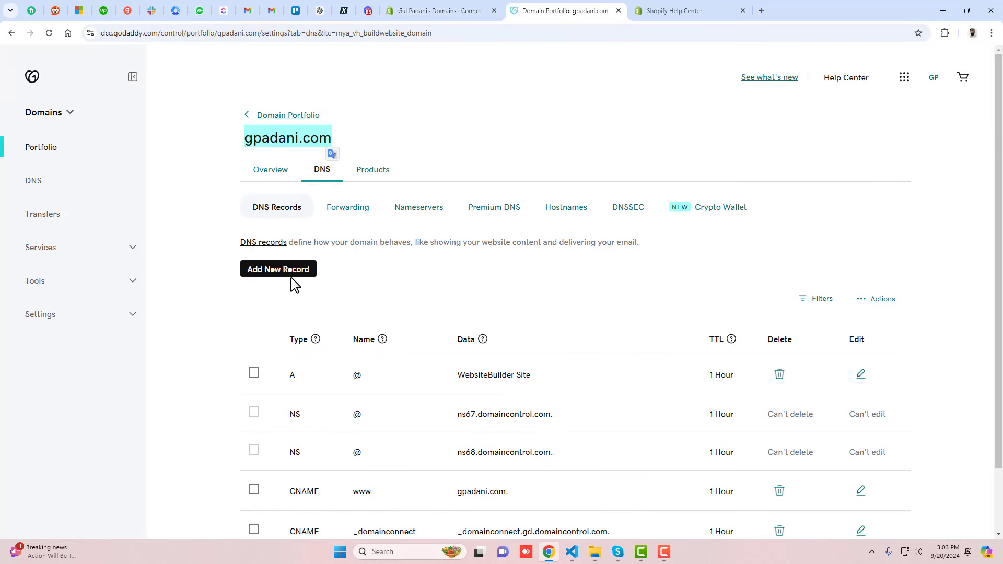
# - Highlight the assistant's A (23.227.38.65), AAAA and CNAME (shops.myshopify.com) record instructions for GoDaddy
pyautogui.click(695, 10)
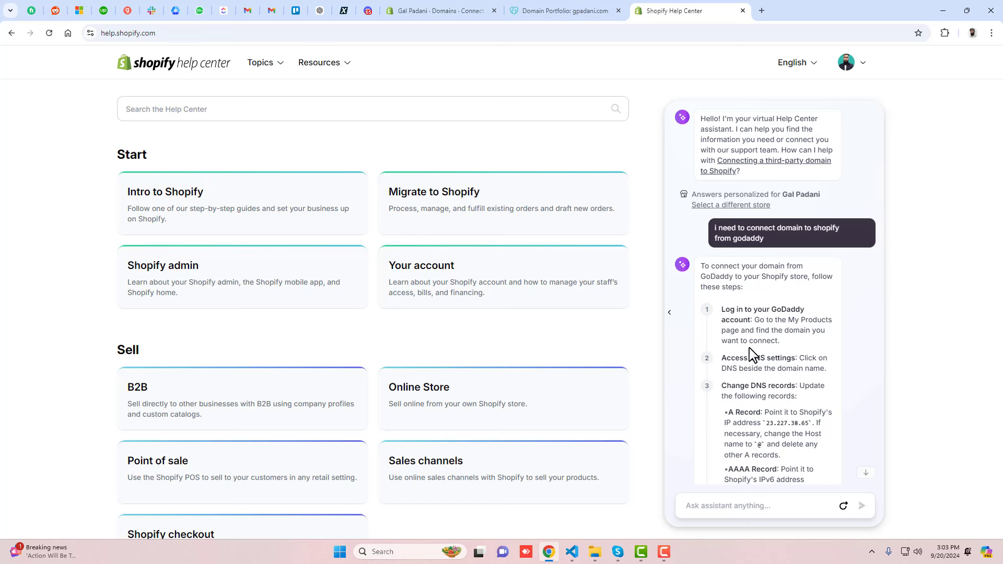
pyautogui.scroll(-3, 755, 357)
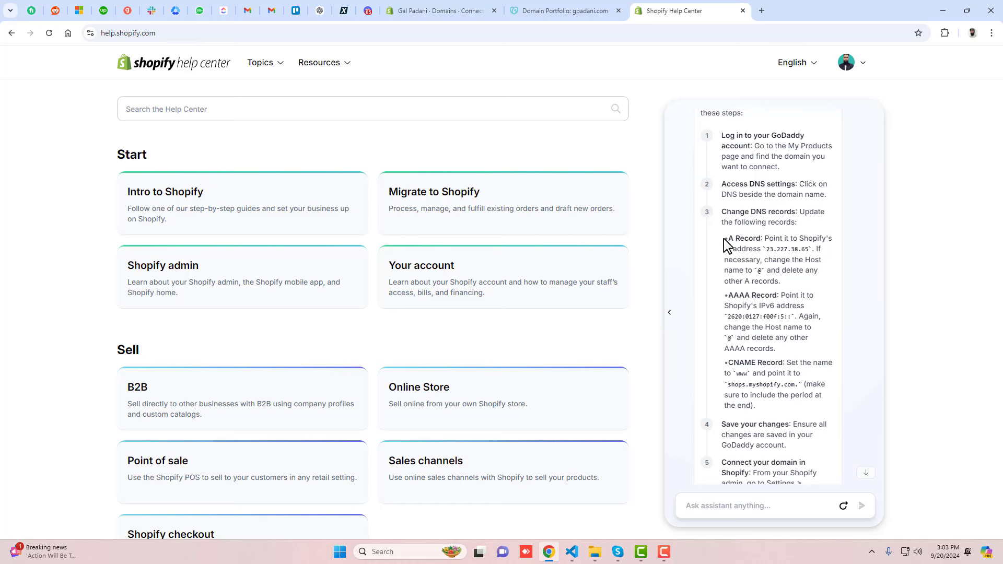
pyautogui.moveTo(728, 239); pyautogui.dragTo(753, 243)
pyautogui.moveTo(730, 294); pyautogui.dragTo(752, 296)
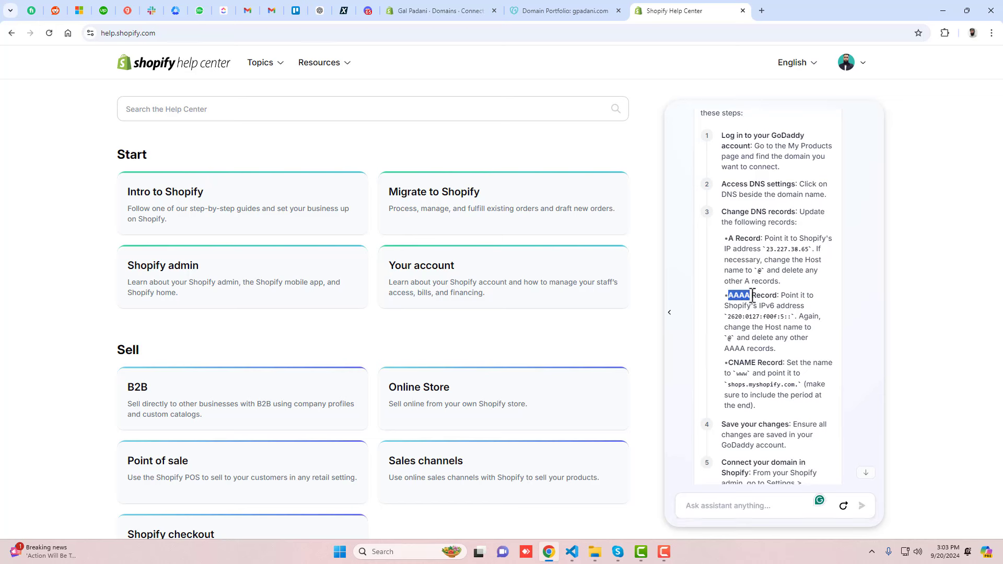
pyautogui.moveTo(731, 364); pyautogui.dragTo(756, 364)
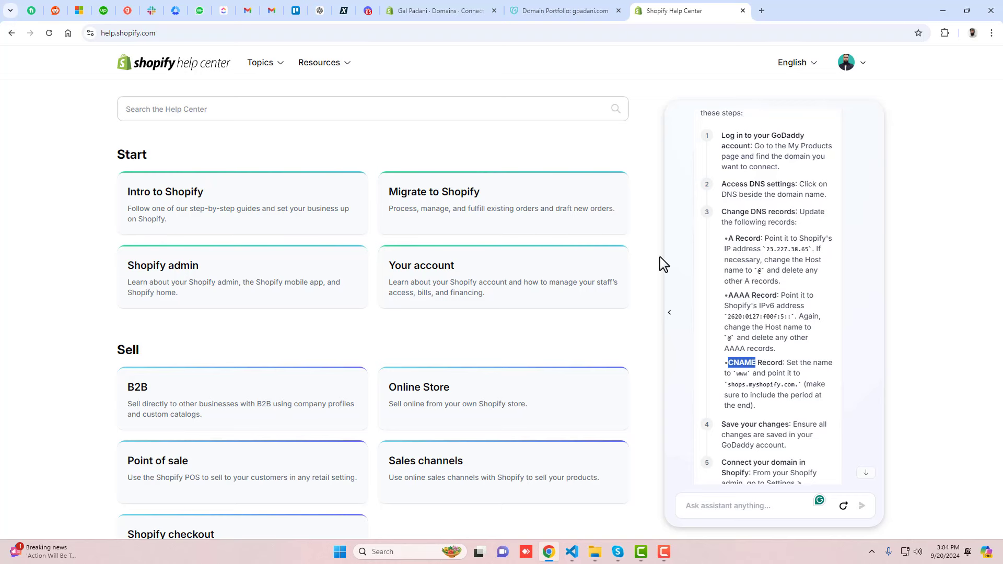
# - Connect gpadani.com automatically through GoDaddy Domain Connect, approve the DNS changes, and close the window
pyautogui.click(531, 10)
pyautogui.click(426, 11)
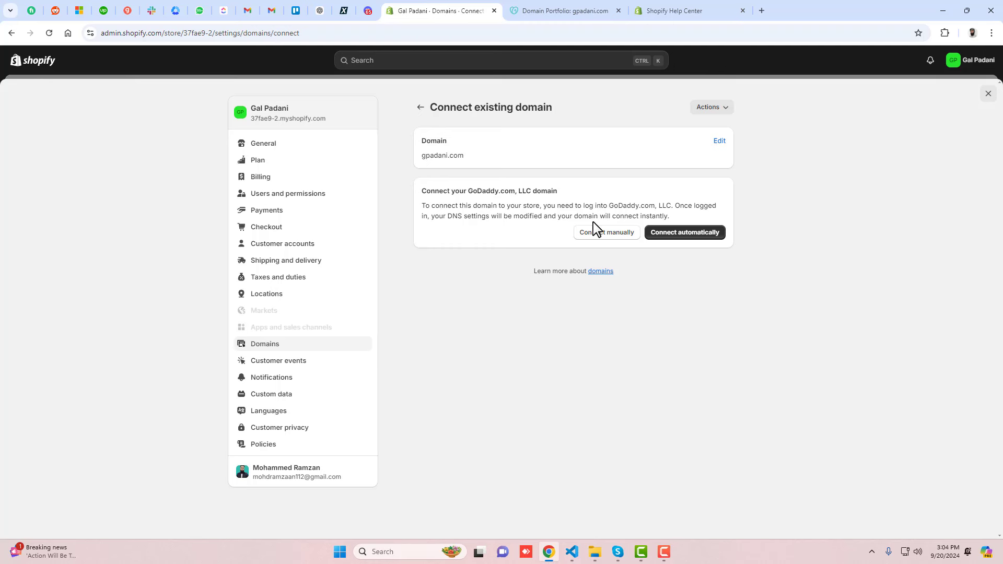
pyautogui.click(688, 233)
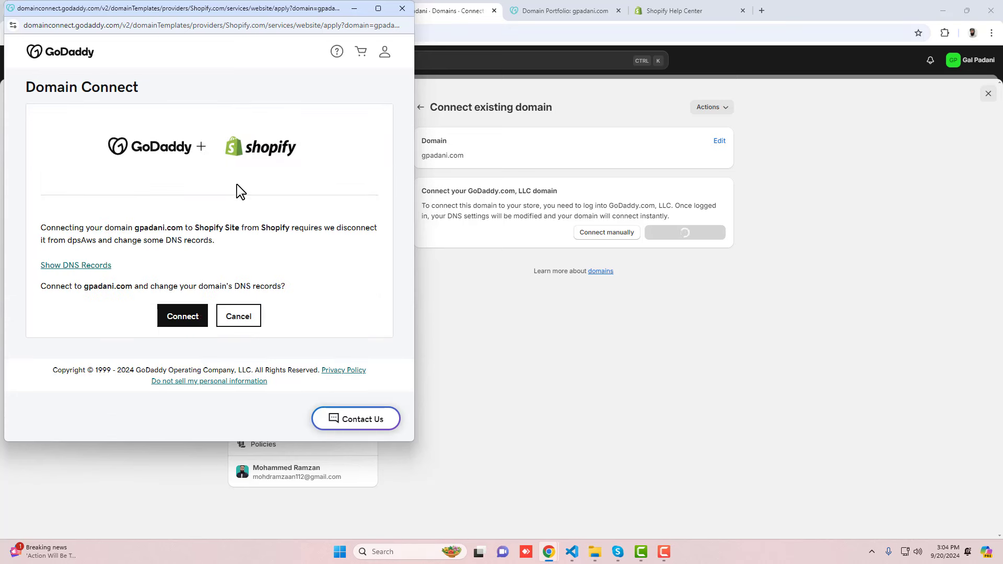
pyautogui.click(185, 320)
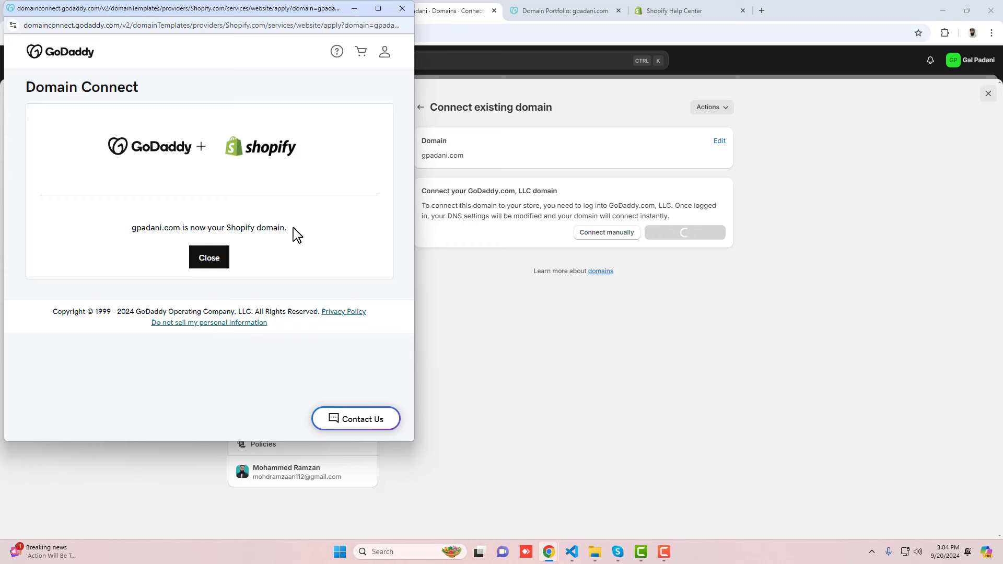
pyautogui.click(212, 260)
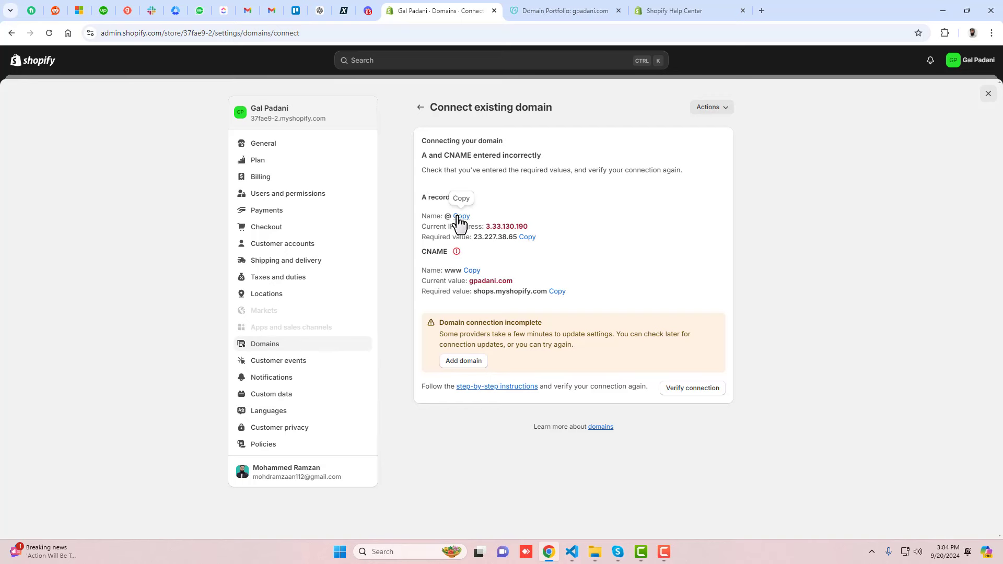
# - Start a new A record in GoDaddy with the name @ copied from Shopify
pyautogui.click(540, 9)
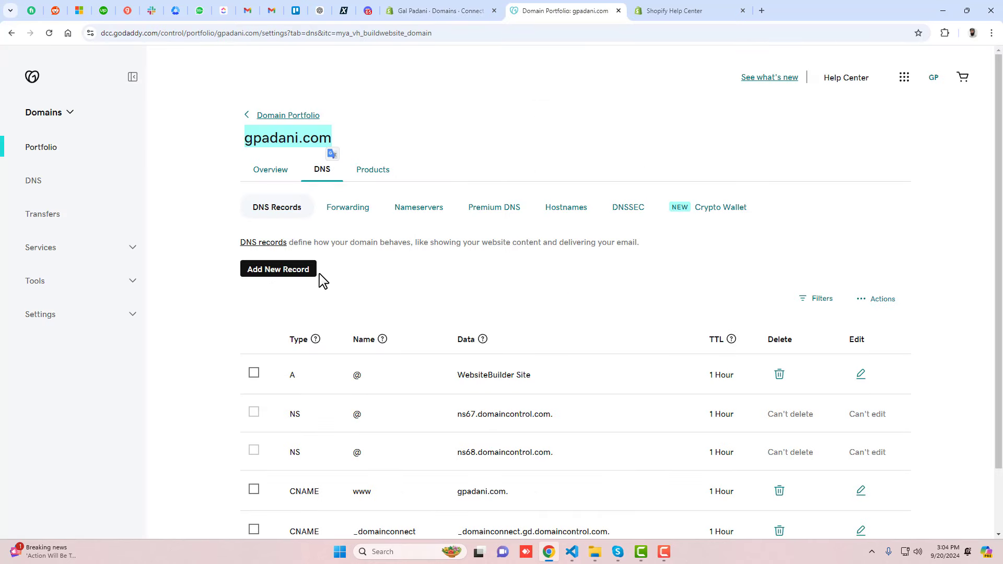
pyautogui.click(276, 269)
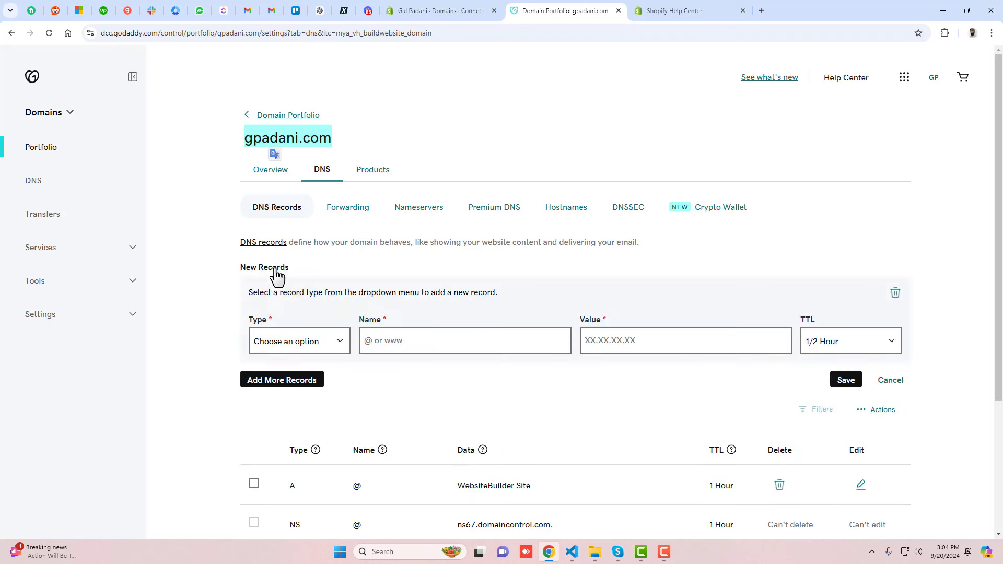
pyautogui.click(292, 347)
pyautogui.click(290, 373)
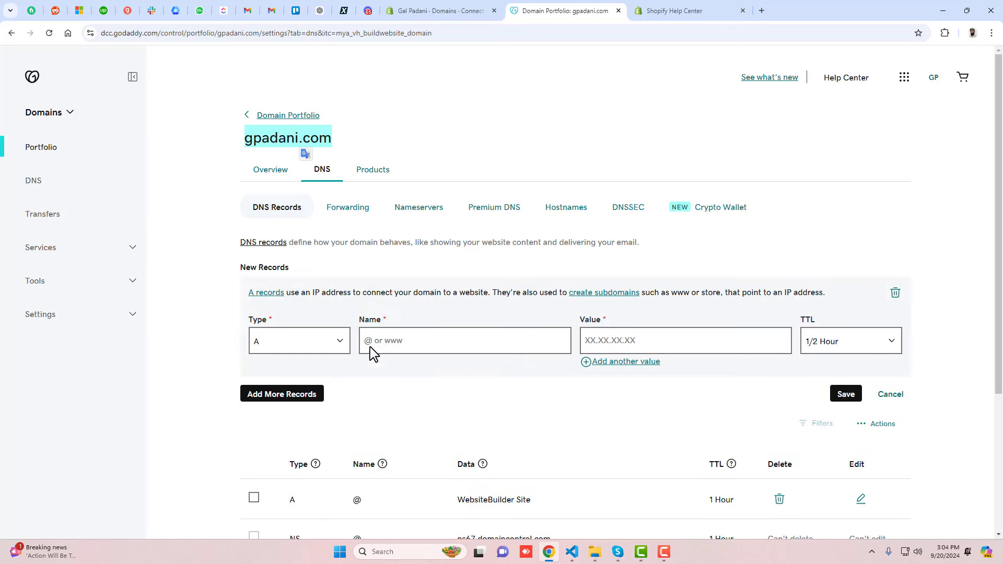
pyautogui.click(371, 345)
pyautogui.click(439, 11)
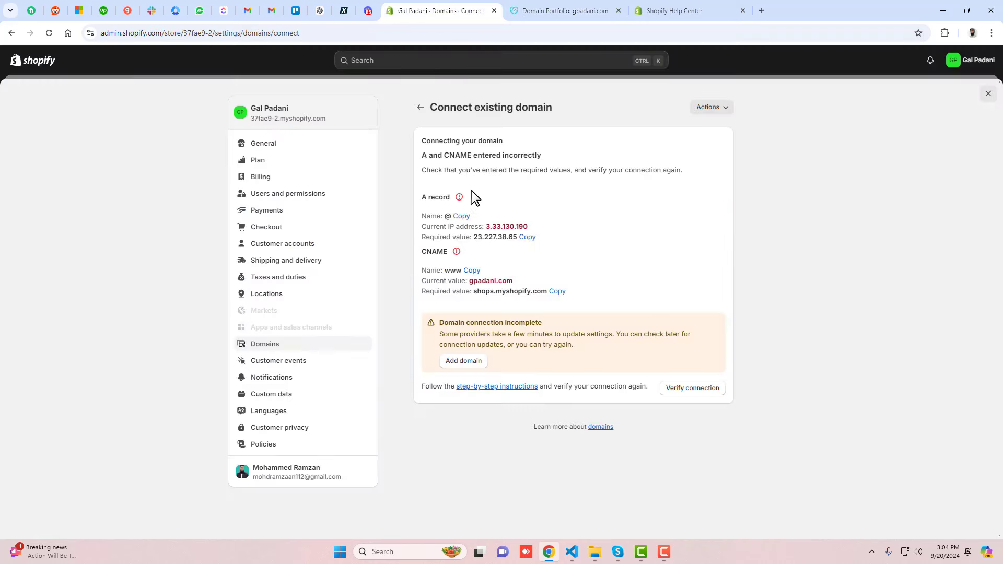
pyautogui.click(460, 216)
pyautogui.click(553, 11)
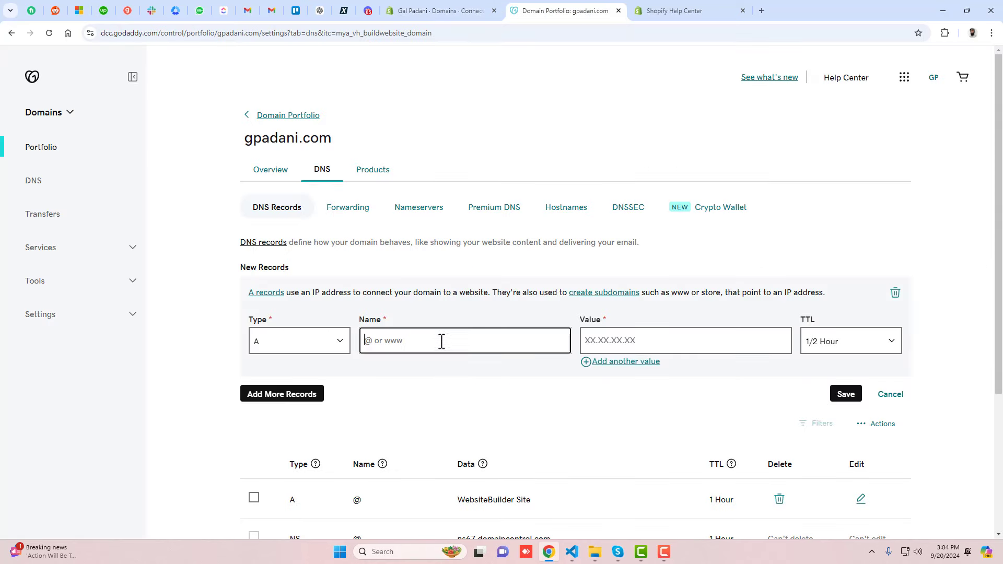
pyautogui.hotkey('ctrl', 'v')
# - Give the A record the value 23.227.38.65 and save it
pyautogui.click(413, 7)
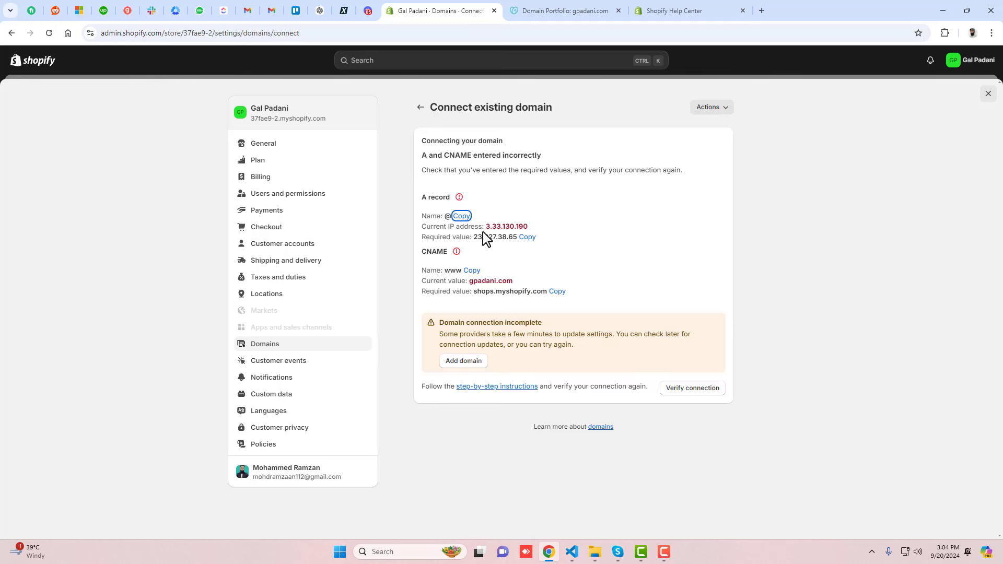
pyautogui.click(528, 237)
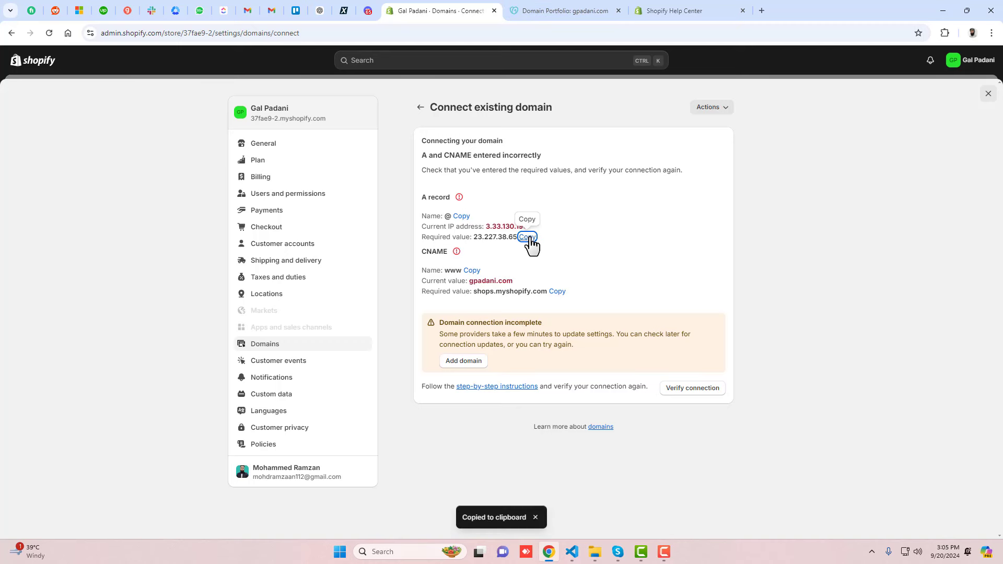
pyautogui.click(553, 9)
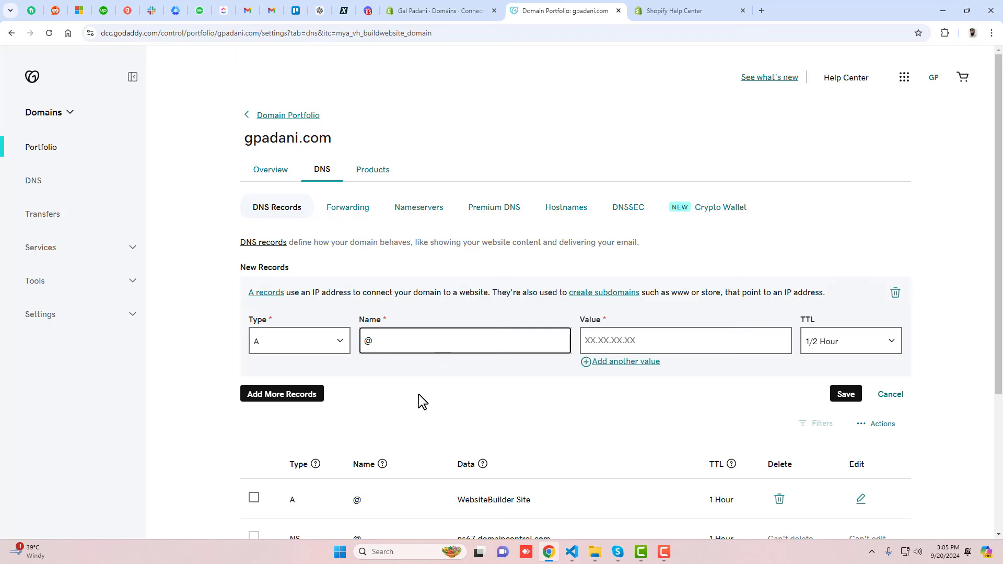
pyautogui.click(647, 340)
pyautogui.hotkey('ctrl', 'v')
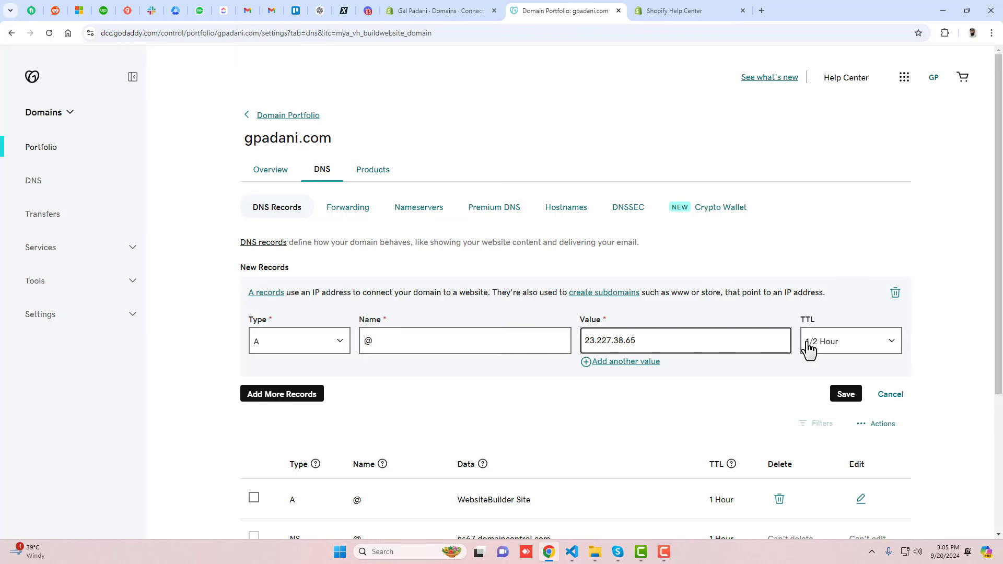
pyautogui.click(833, 390)
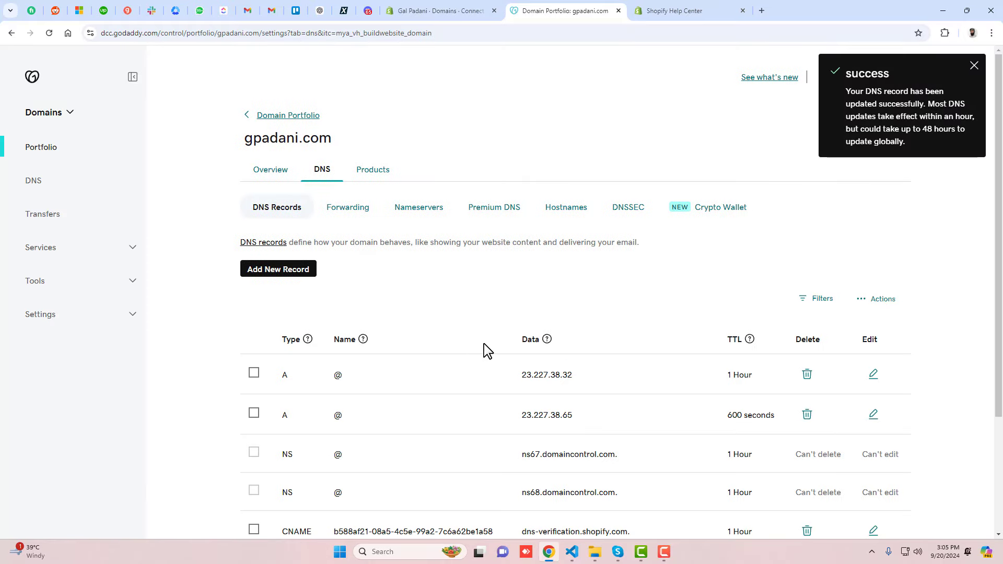
pyautogui.click(409, 7)
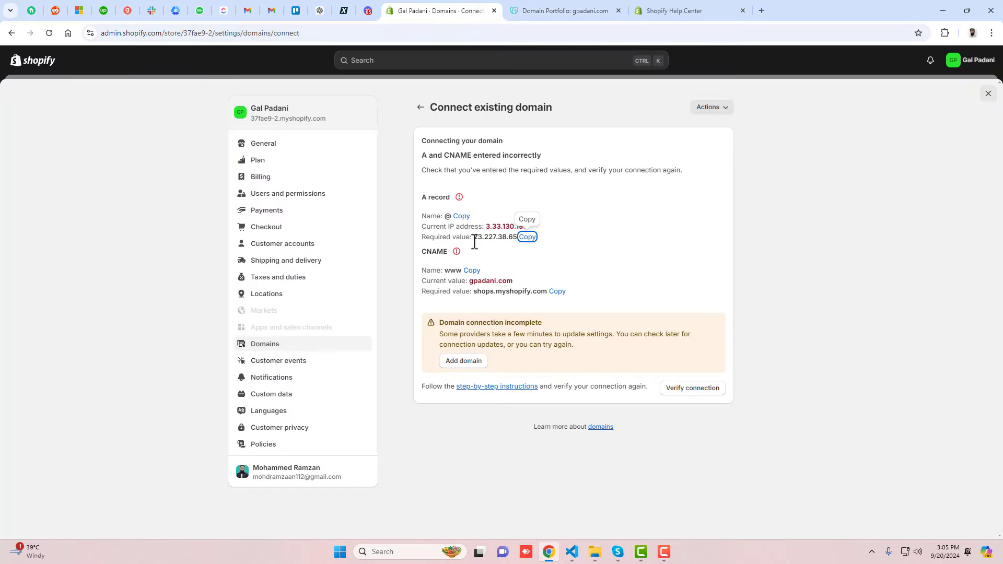
pyautogui.doubleClick(433, 251)
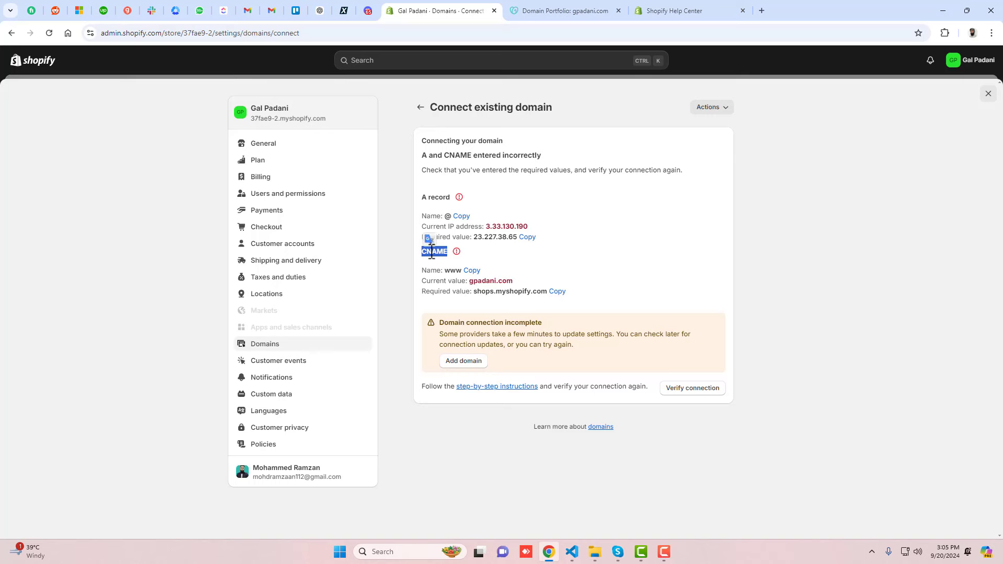
# - Start a new CNAME record in GoDaddy with the name www copied from Shopify
pyautogui.click(569, 11)
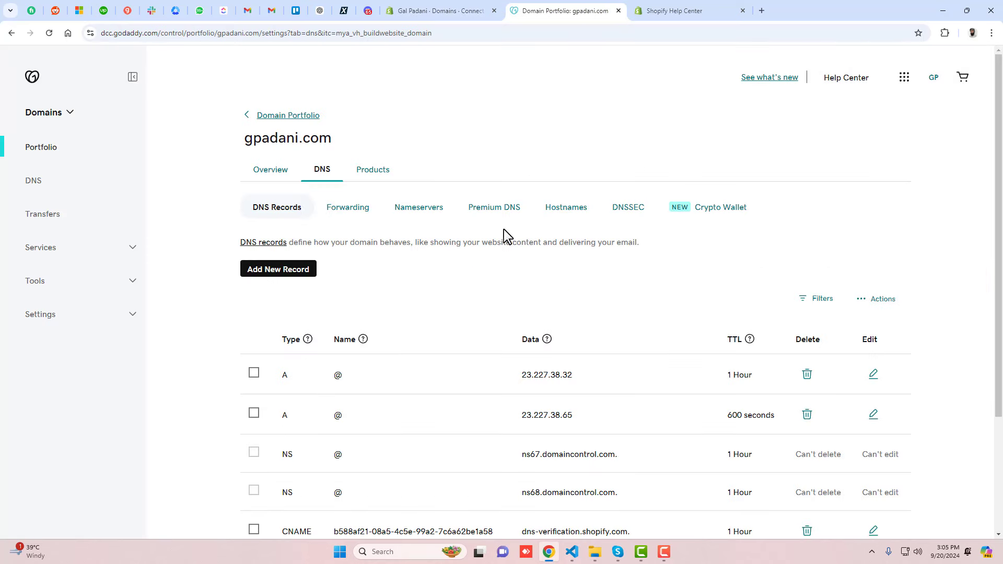
pyautogui.click(299, 285)
pyautogui.click(331, 349)
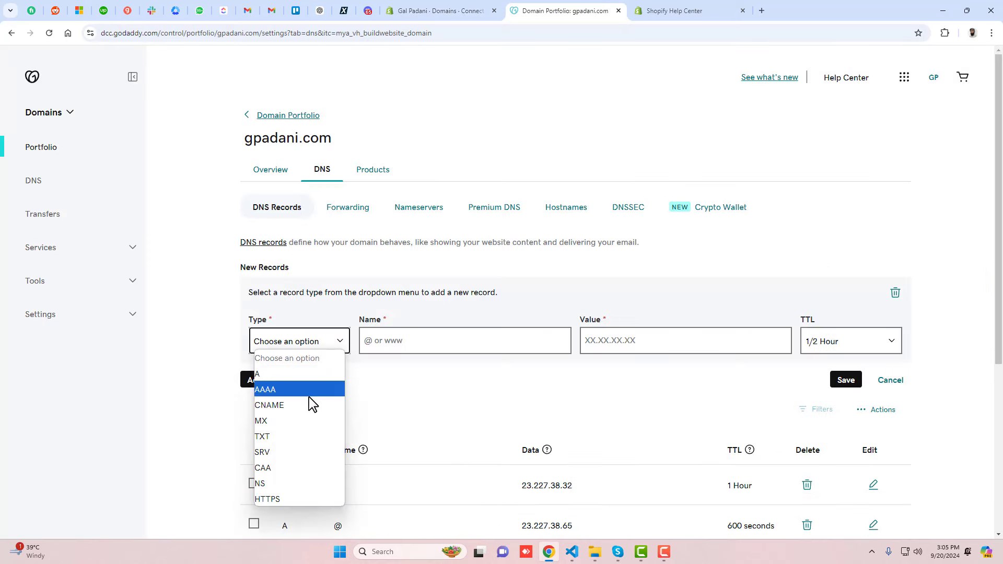
pyautogui.click(308, 406)
pyautogui.click(465, 9)
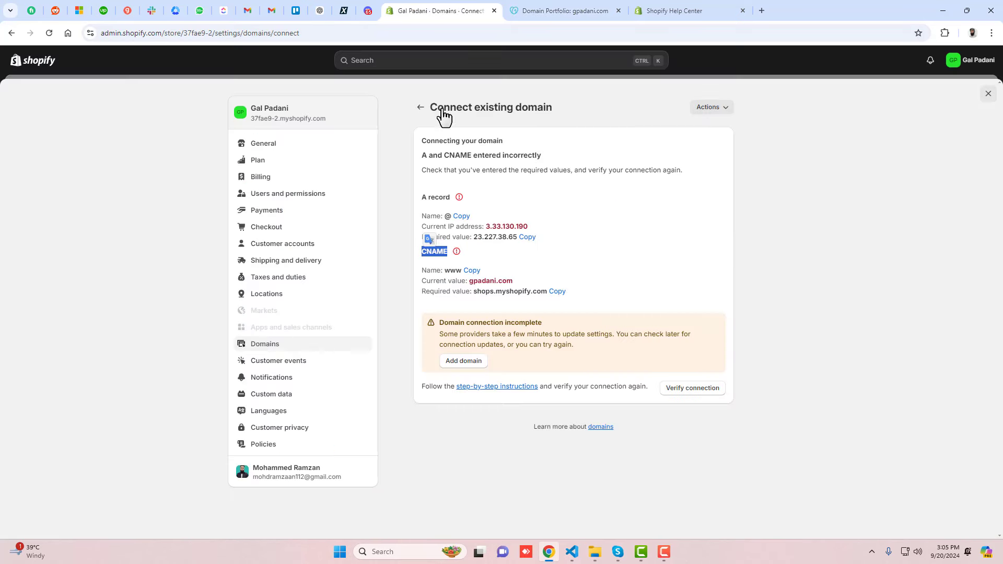
pyautogui.click(471, 270)
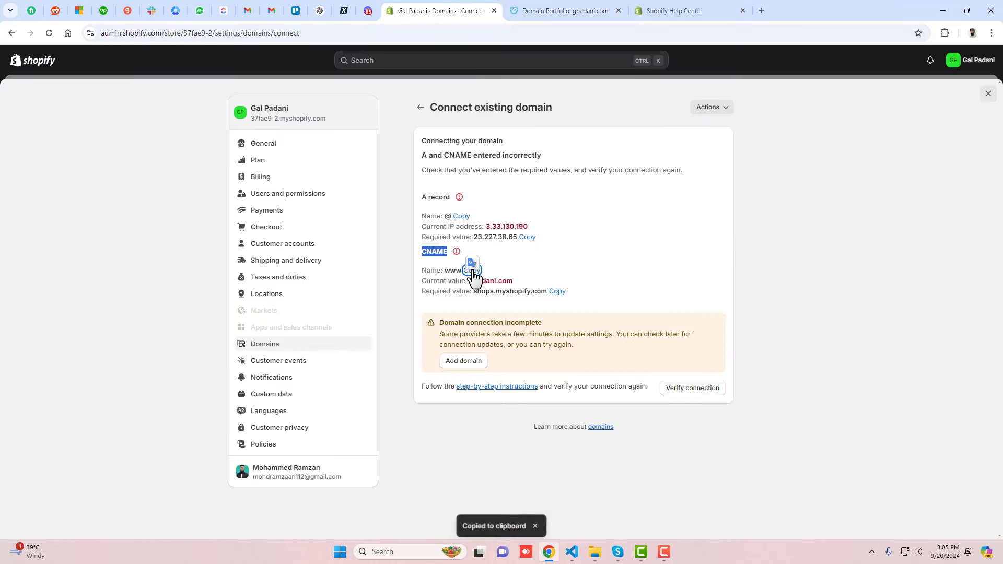
pyautogui.click(533, 10)
pyautogui.click(412, 340)
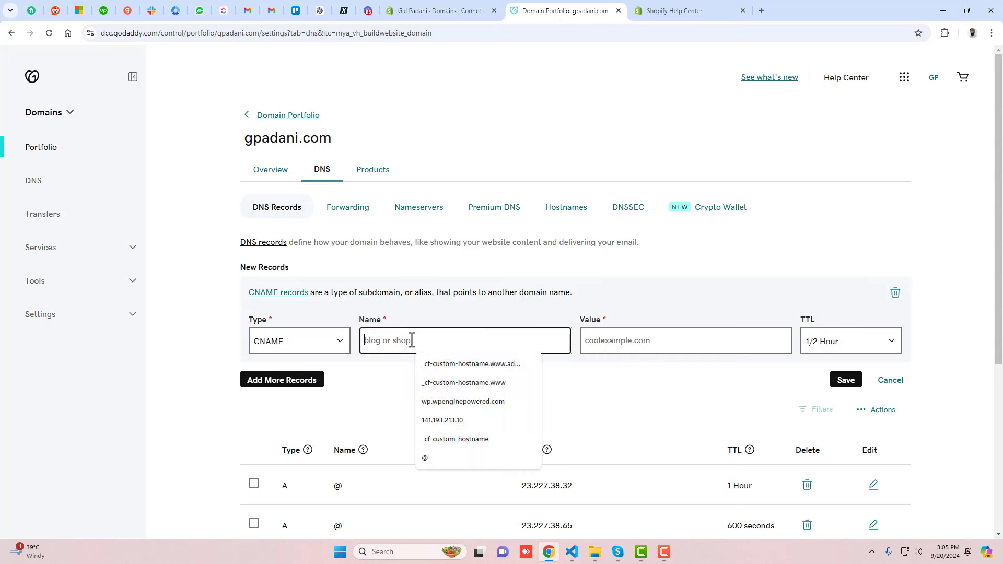
pyautogui.hotkey('ctrl', 'v')
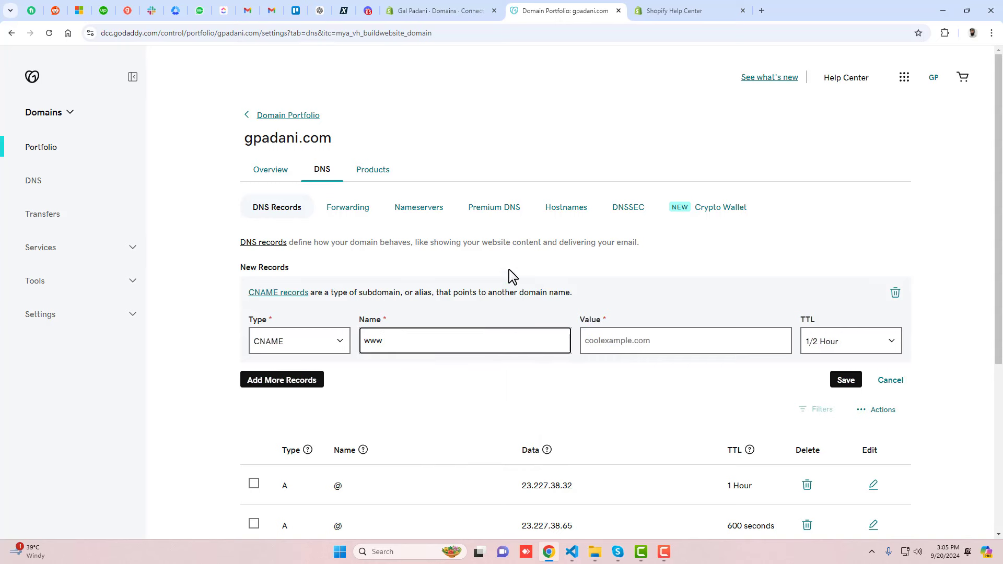
# - Set the CNAME value to shops.myshopify.com and save, which conflicts with the existing www record
pyautogui.click(456, 10)
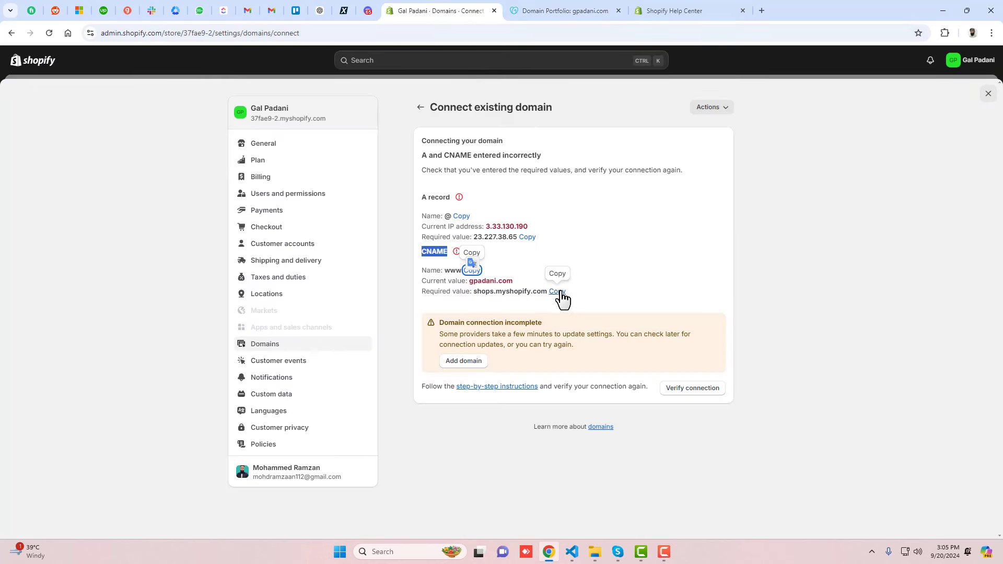
pyautogui.click(558, 292)
pyautogui.click(579, 9)
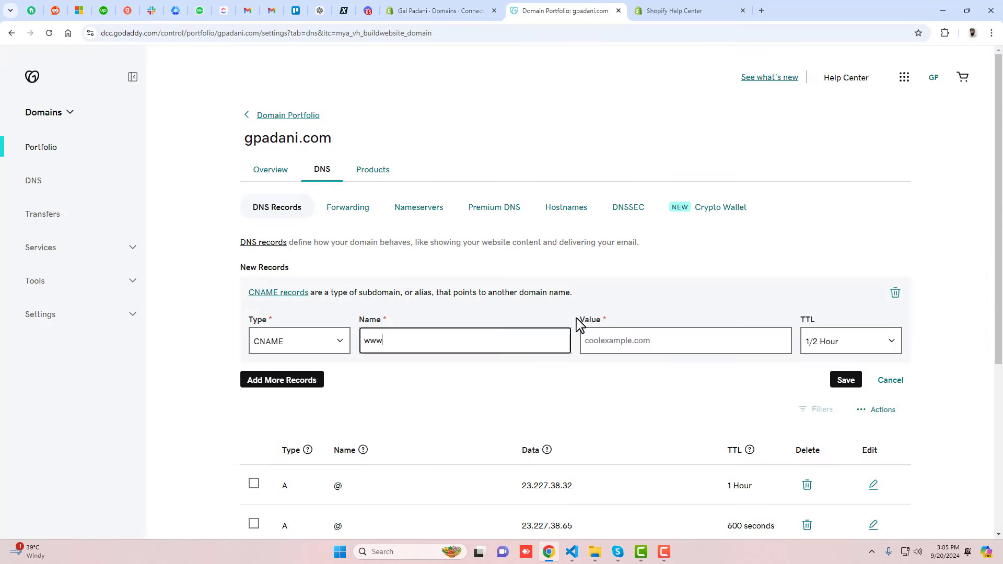
pyautogui.click(665, 338)
pyautogui.hotkey('ctrl', 'v')
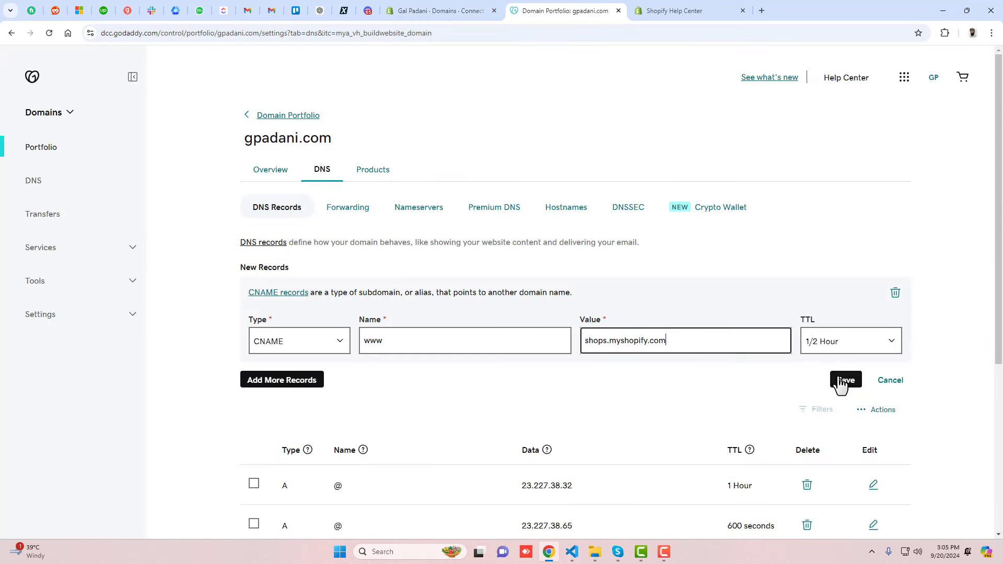
pyautogui.click(843, 381)
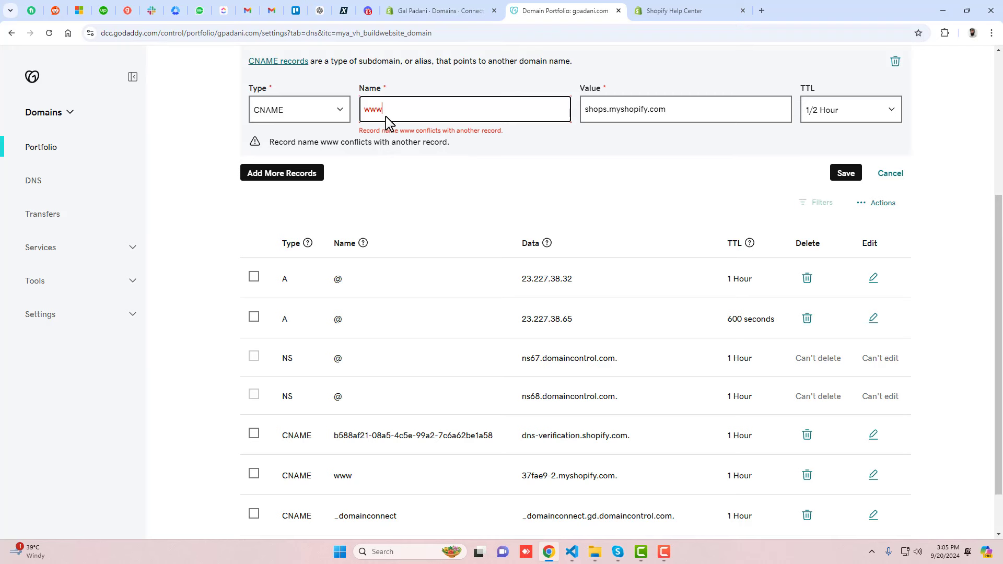
# - Delete the old www CNAME to 37fae9-2.myshopify.com, then save the pending www CNAME to shops.myshopify.com
pyautogui.scroll(-1, 533, 318)
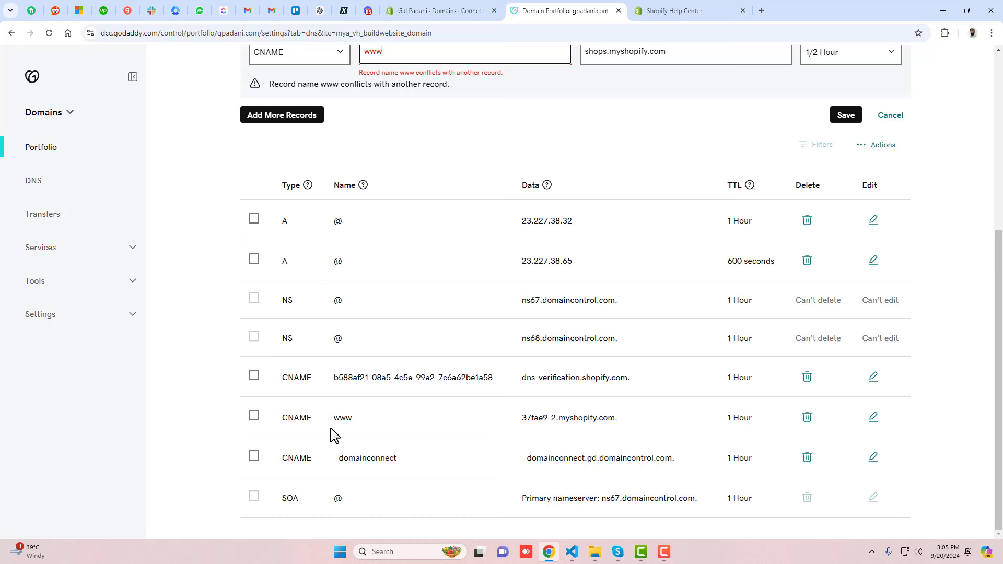
pyautogui.click(805, 420)
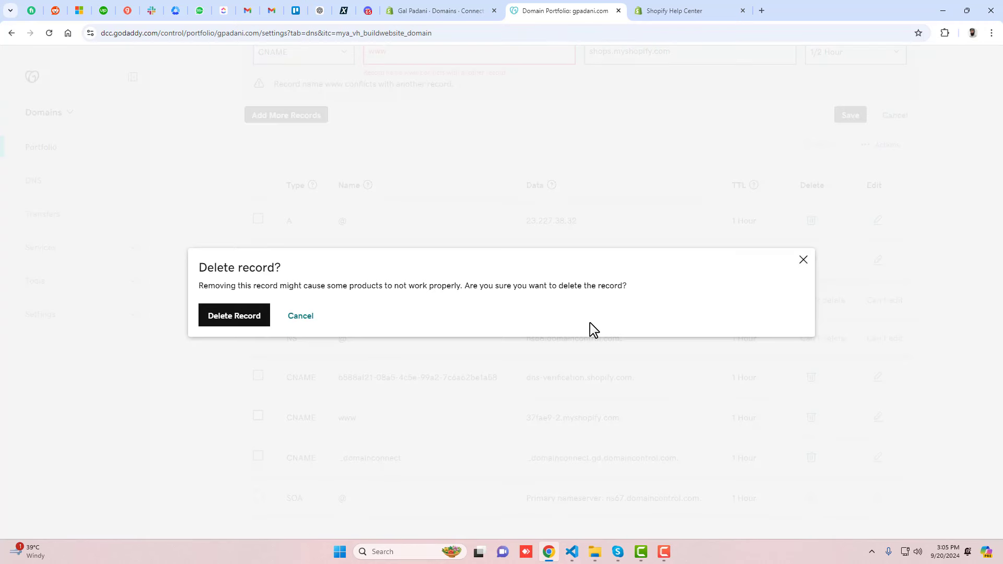
pyautogui.click(215, 320)
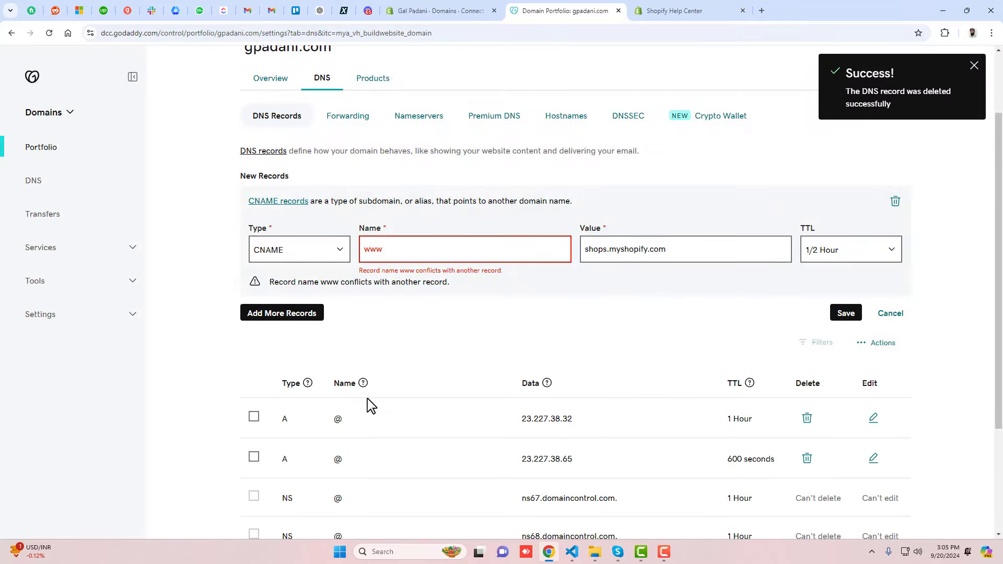
pyautogui.scroll(-3, 369, 406)
pyautogui.scroll(3, 444, 376)
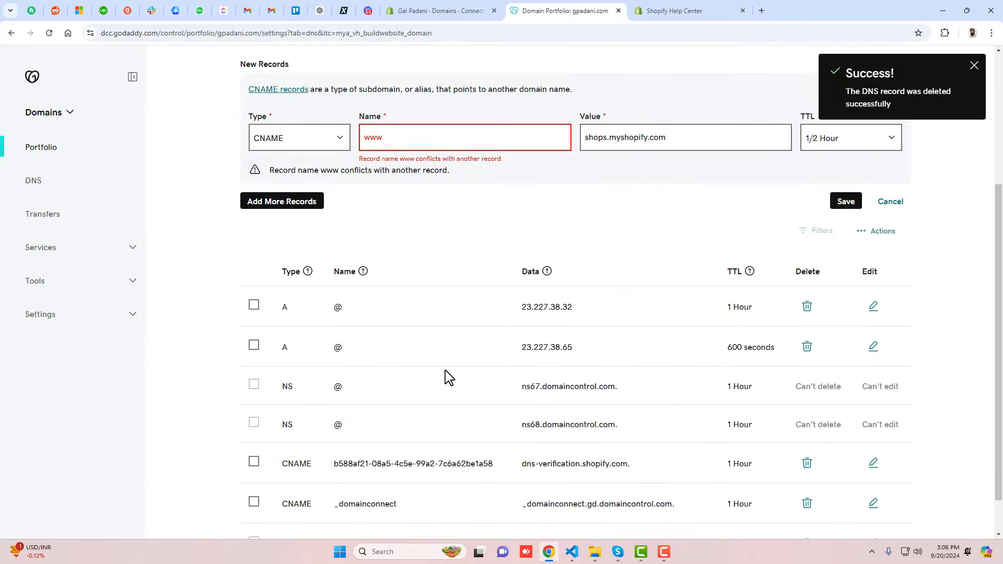
pyautogui.click(404, 266)
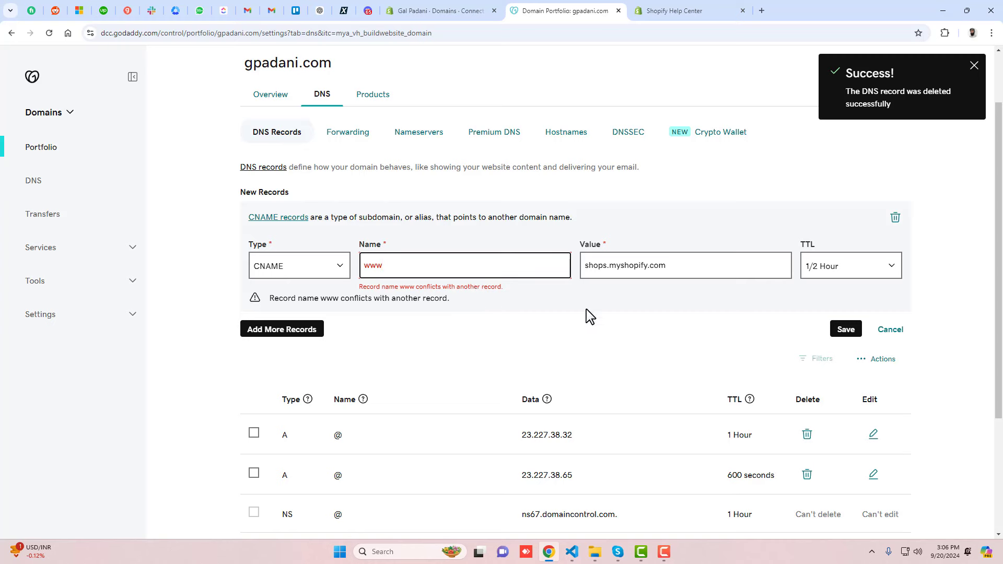
pyautogui.click(843, 329)
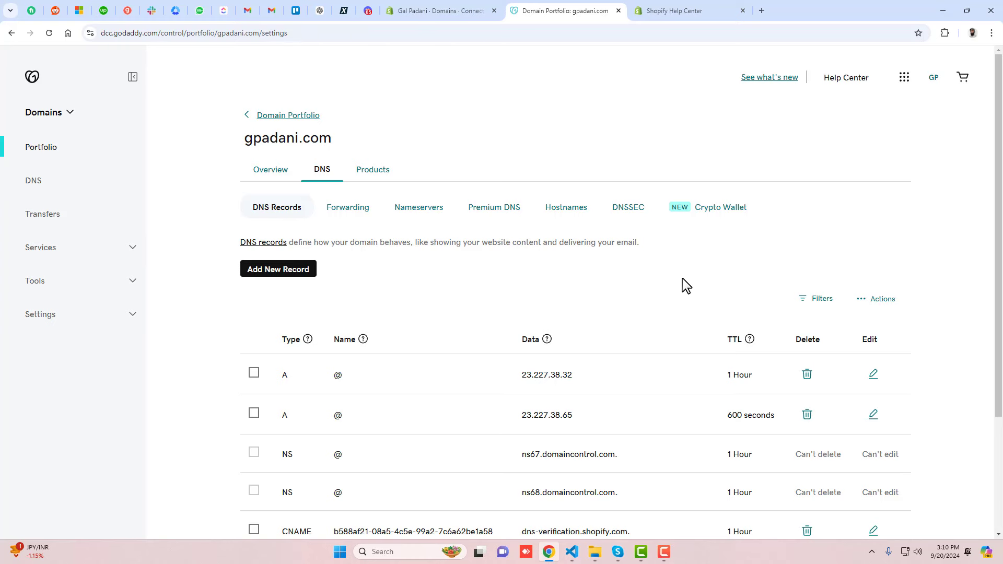
# - Start a new AAAA record in GoDaddy
pyautogui.click(687, 12)
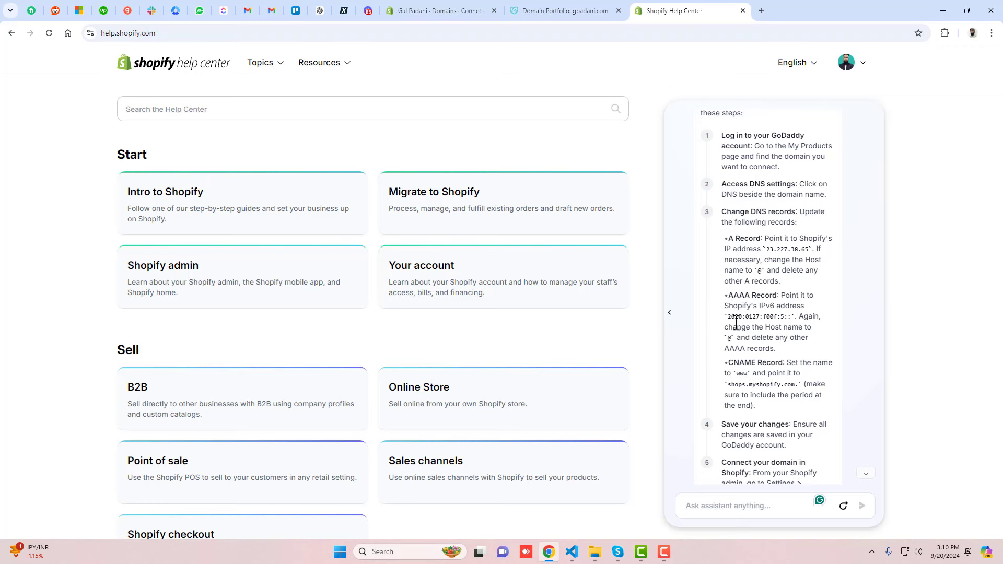
pyautogui.click(553, 10)
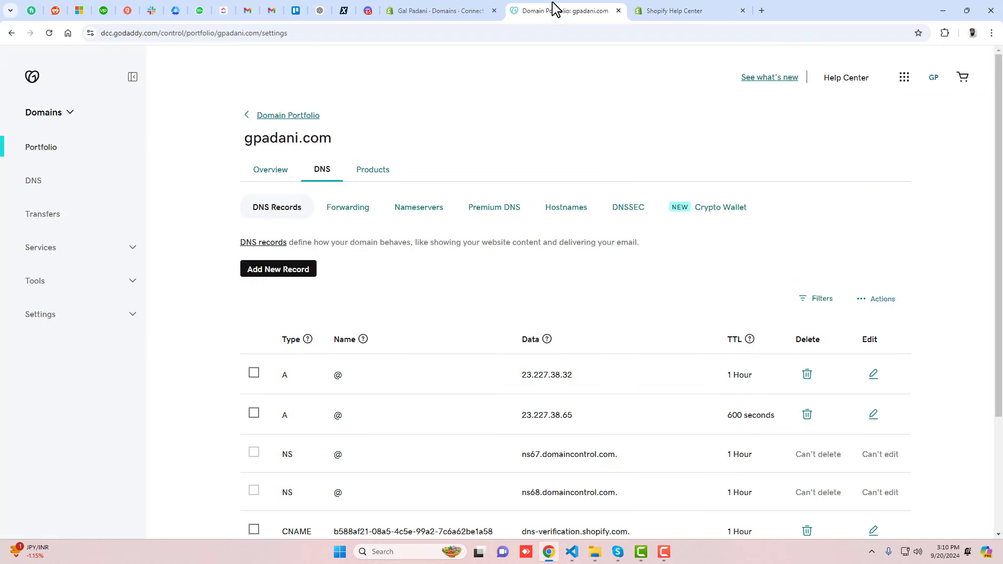
pyautogui.click(267, 264)
pyautogui.click(285, 342)
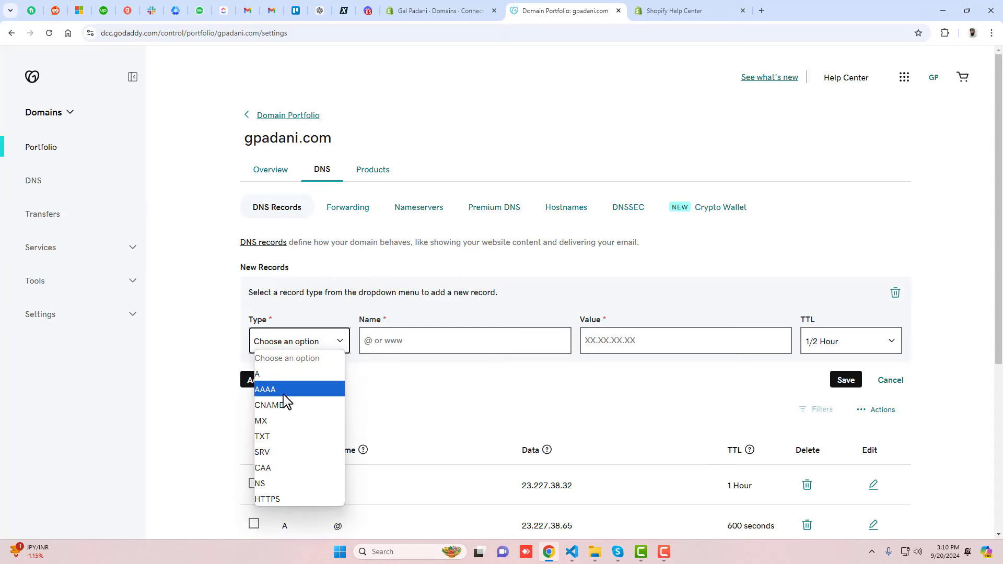
pyautogui.click(283, 395)
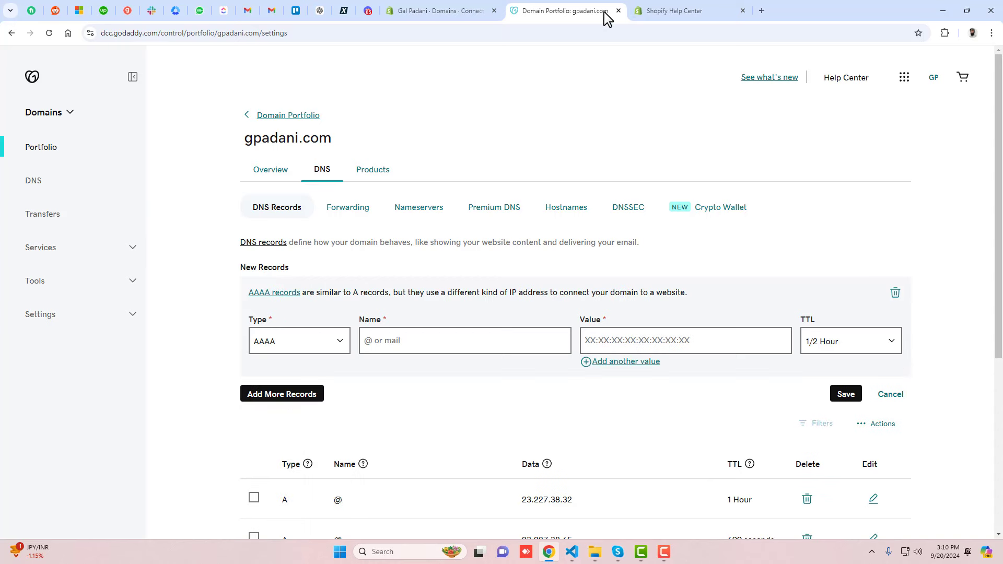
# - Give the AAAA record value 2620:0127:f00f:5:: from the assistant and name @, then save it
pyautogui.click(674, 11)
pyautogui.moveTo(727, 338); pyautogui.dragTo(733, 340)
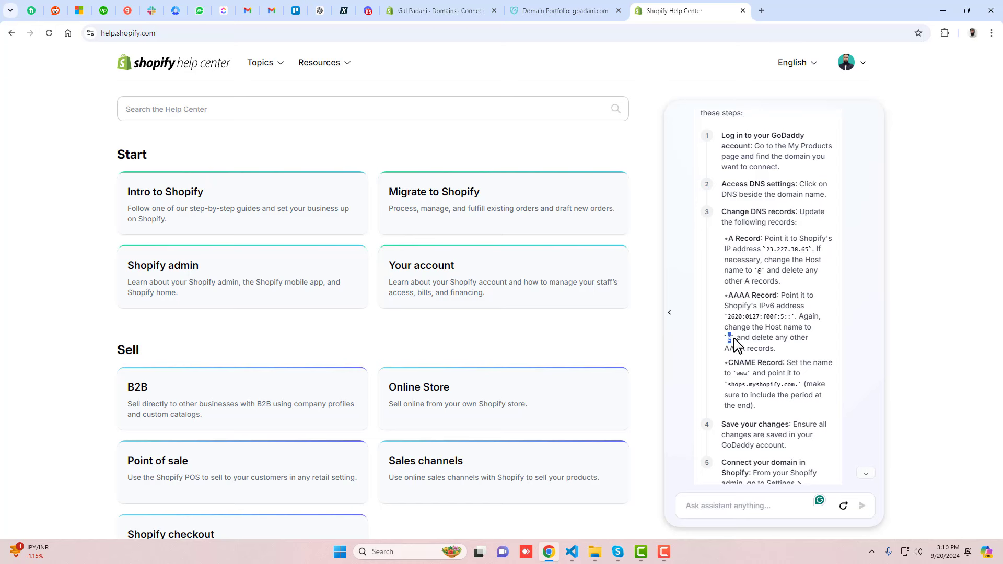
pyautogui.click(732, 316)
pyautogui.moveTo(729, 316); pyautogui.dragTo(792, 319)
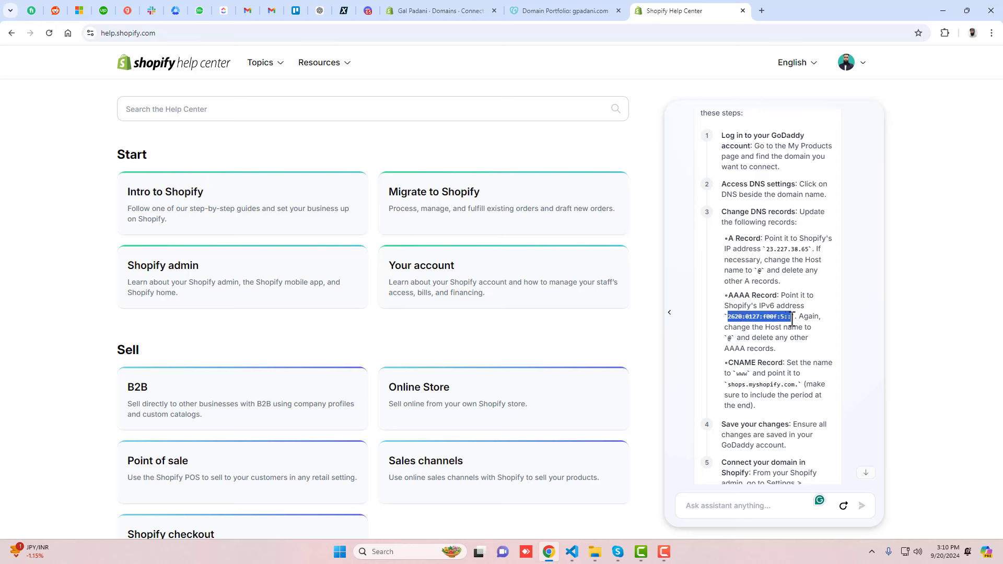
pyautogui.click(551, 8)
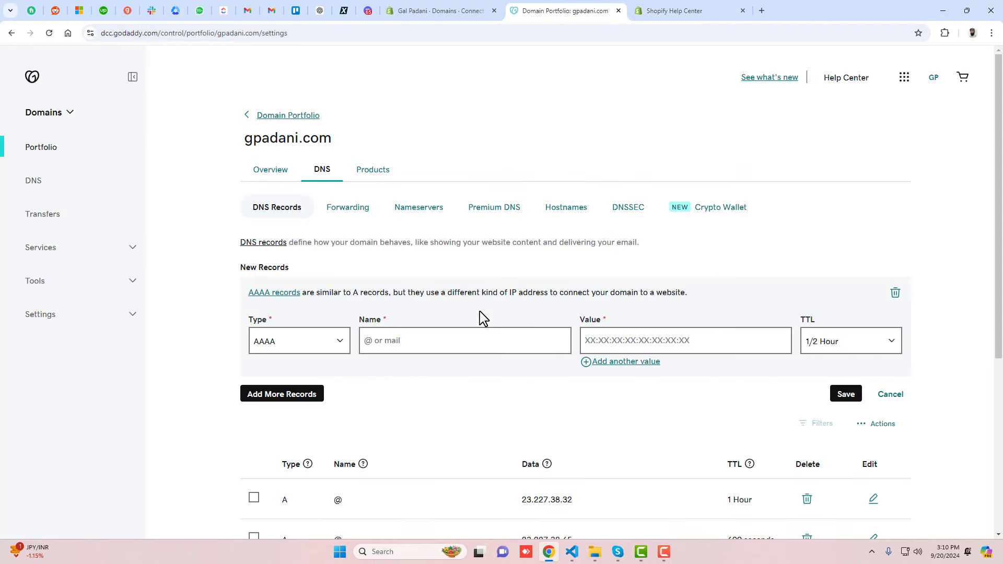
pyautogui.click(621, 347)
pyautogui.hotkey('ctrl', 'v')
pyautogui.click(484, 337)
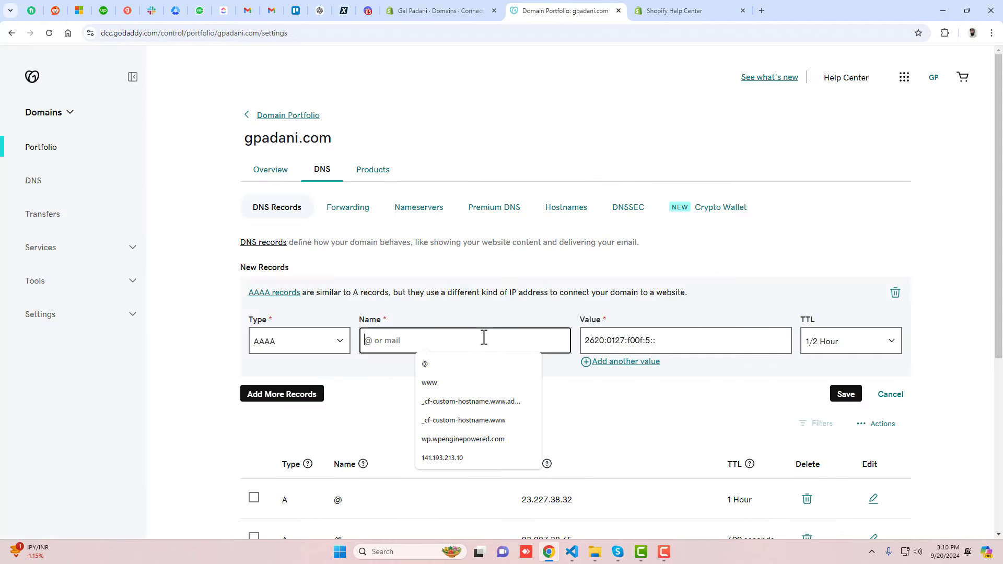
pyautogui.write('@')
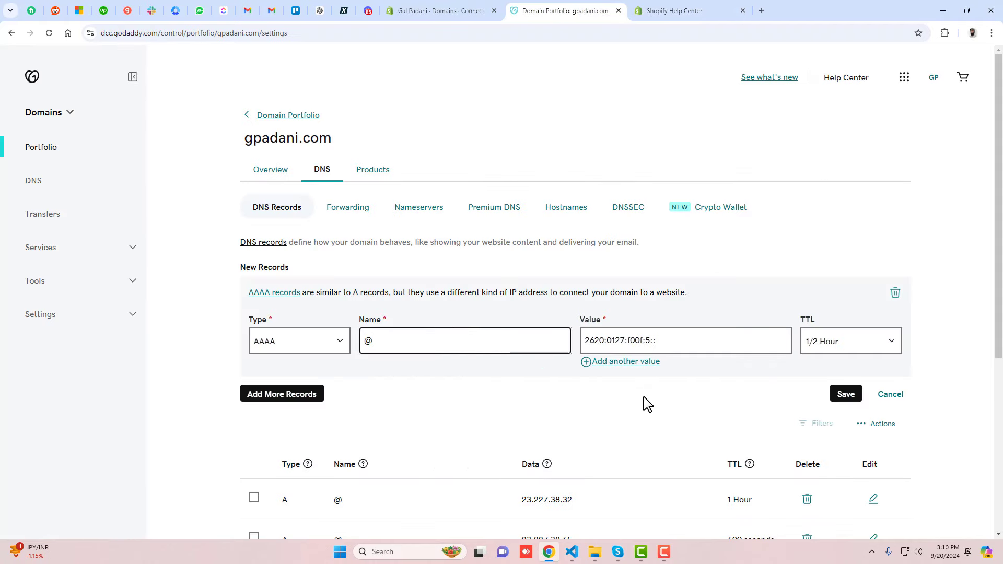
pyautogui.click(845, 395)
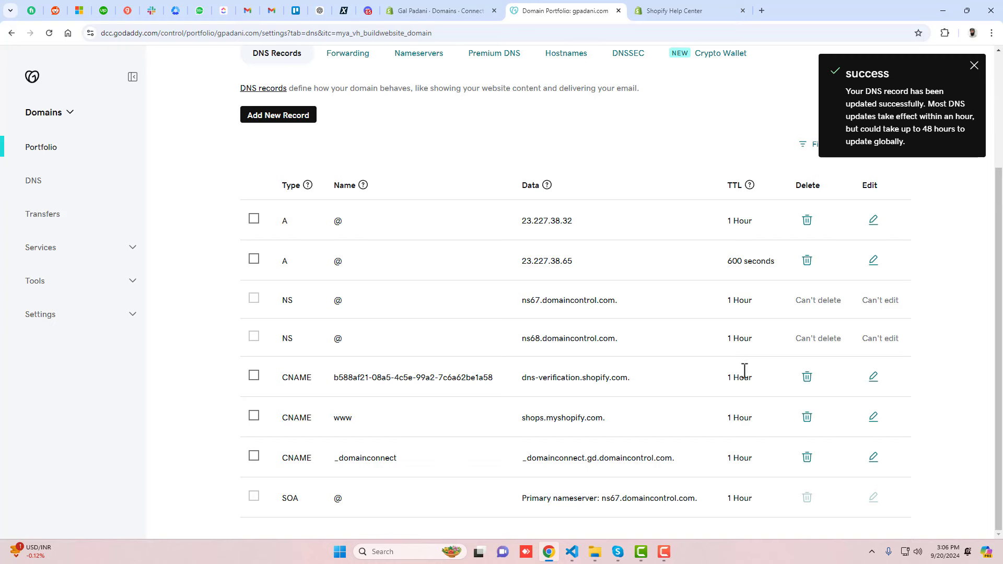
# - After reviewing the updated GoDaddy records, re-verify gpadani.com's connection in Shopify
pyautogui.click(441, 11)
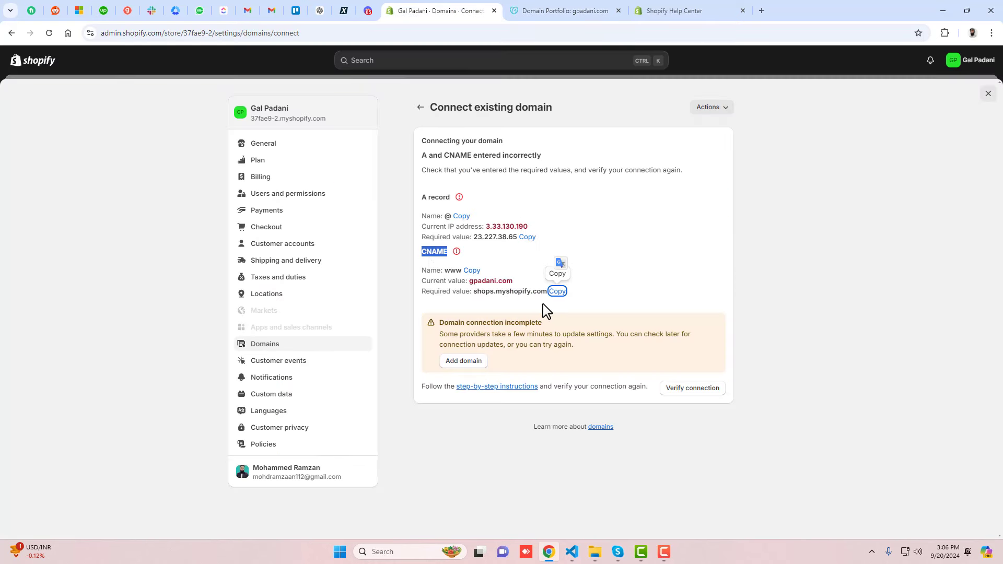
pyautogui.click(566, 10)
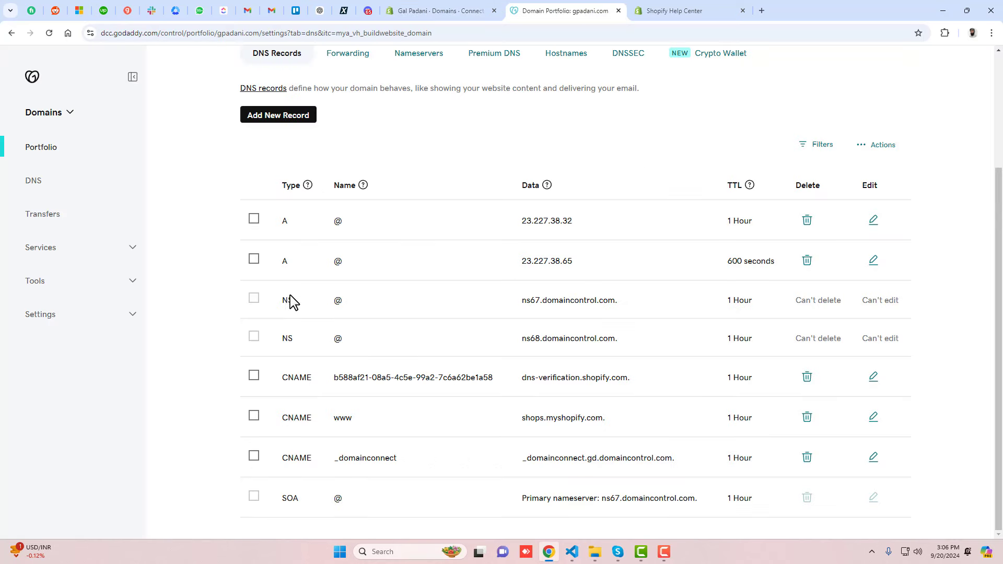
pyautogui.click(448, 4)
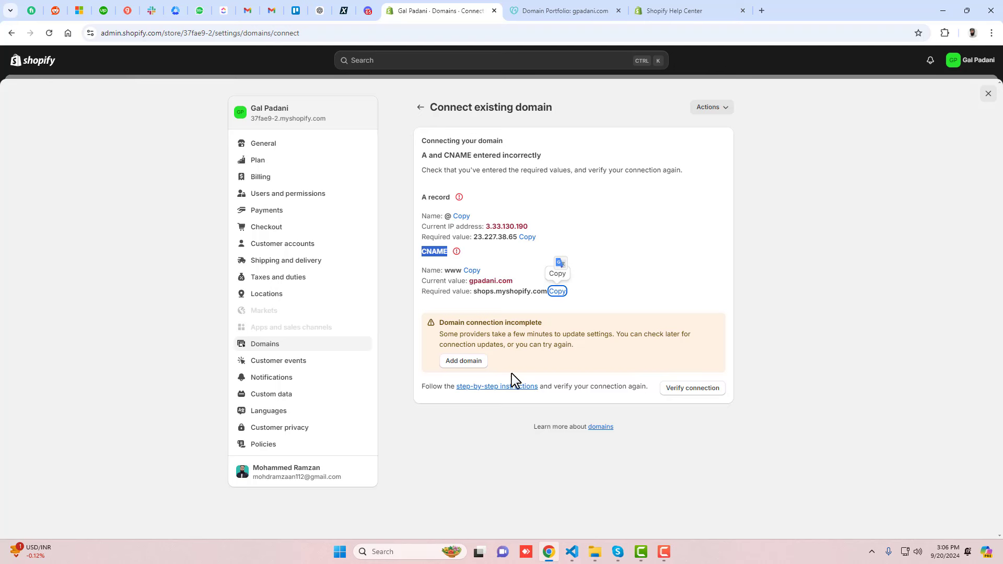
pyautogui.click(697, 389)
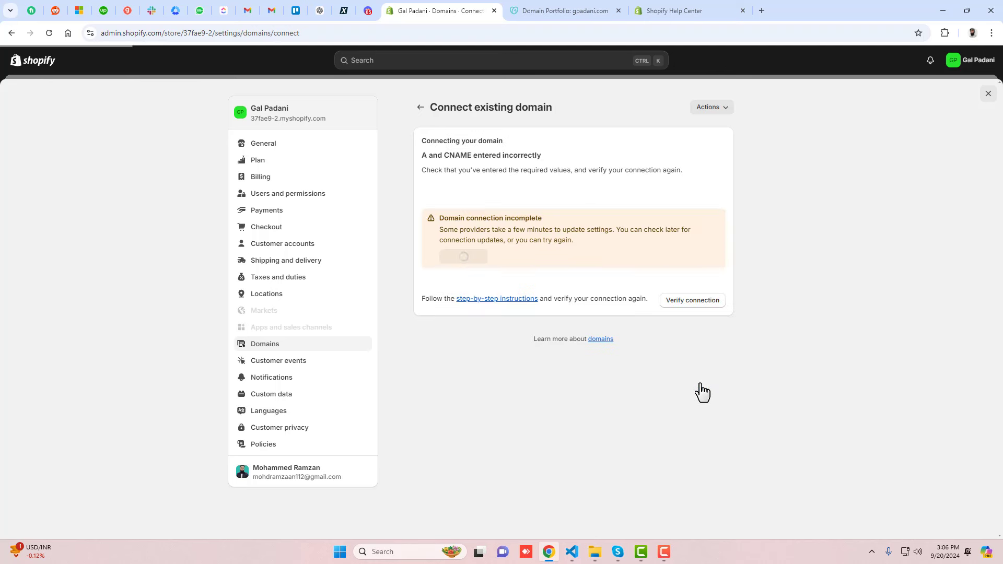